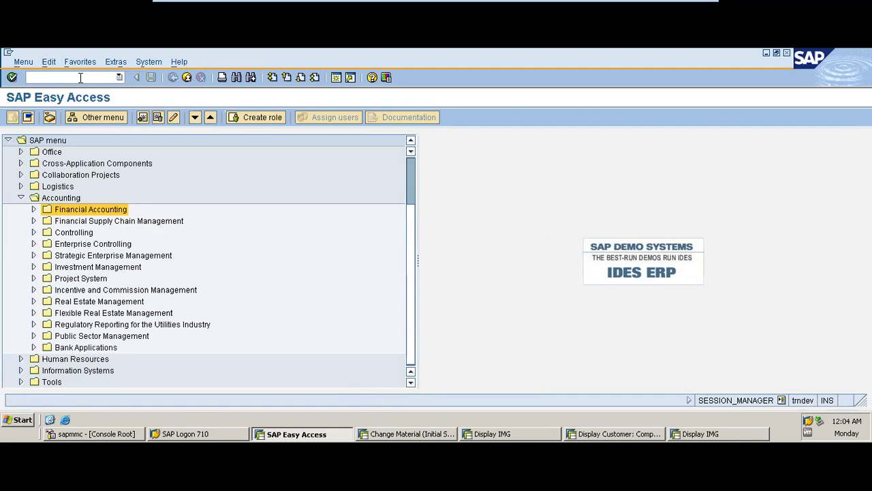
- Enter transaction code XK01 to start creating a vendor
text(xk01)
- Launch XK01 for company code MOON, enter purchasing organization moon, and list the 56 vendor account groups
key(Return)
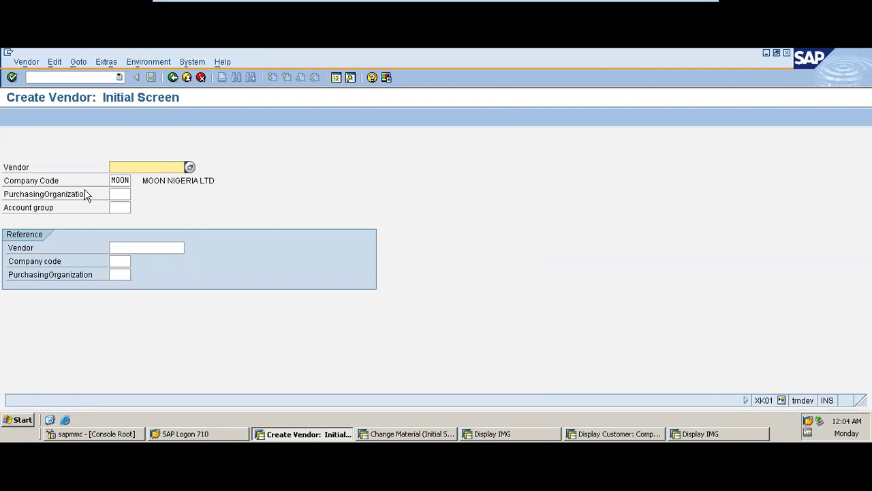
click(121, 193)
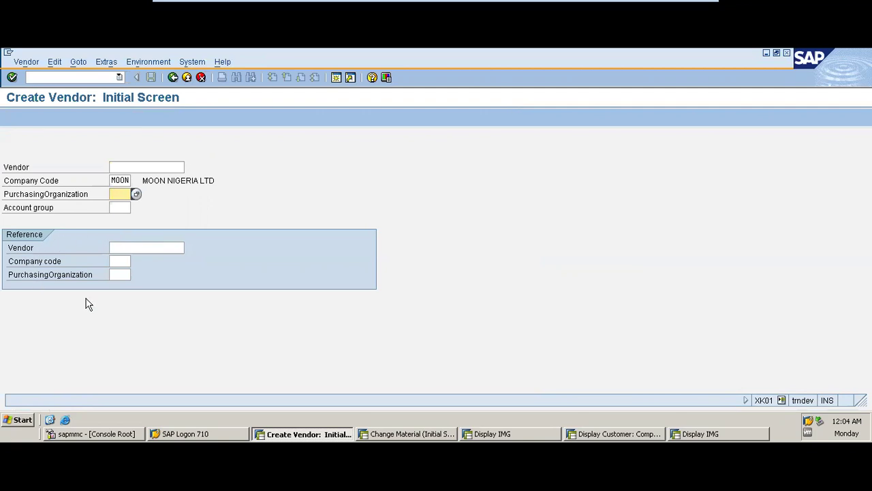
click(131, 180)
click(125, 195)
text(moo)
click(123, 206)
click(122, 207)
click(123, 208)
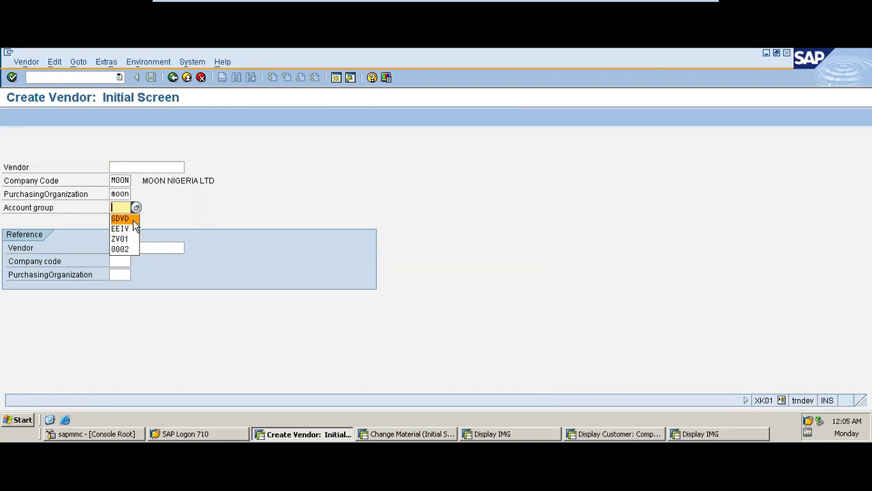
click(136, 208)
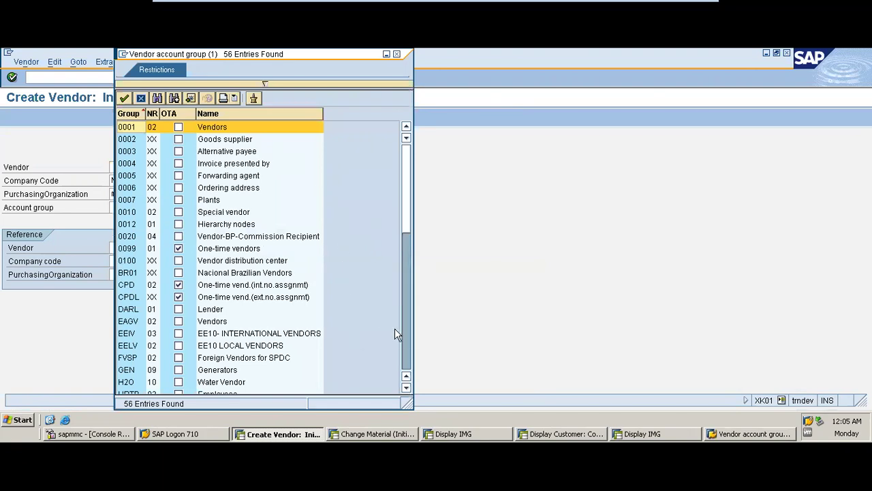
- Choose vendor account group MOON and confirm the initial screen entries
click(404, 337)
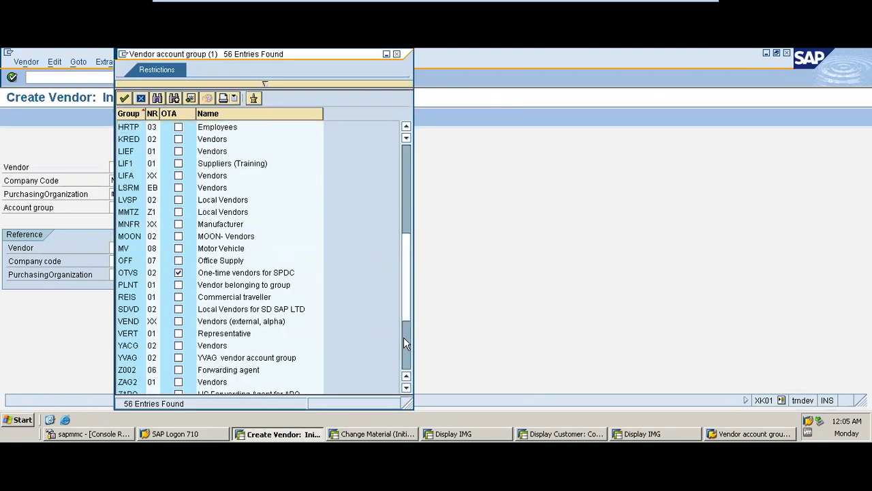
click(404, 341)
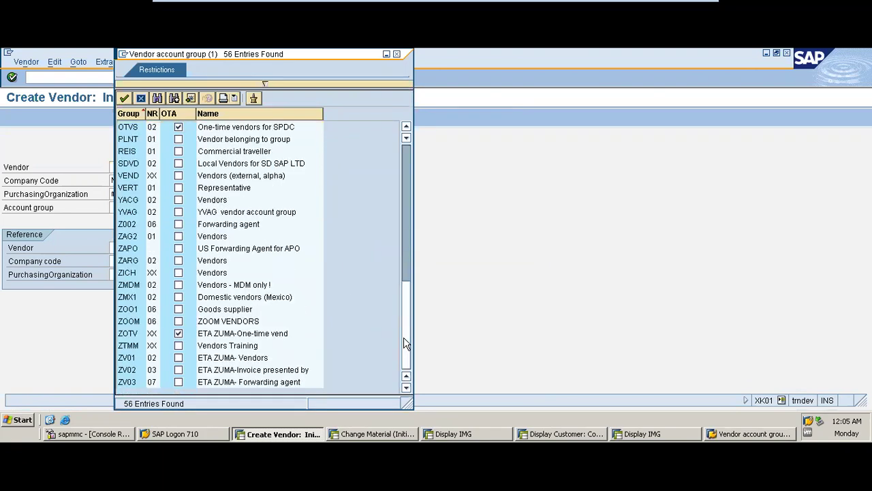
click(406, 211)
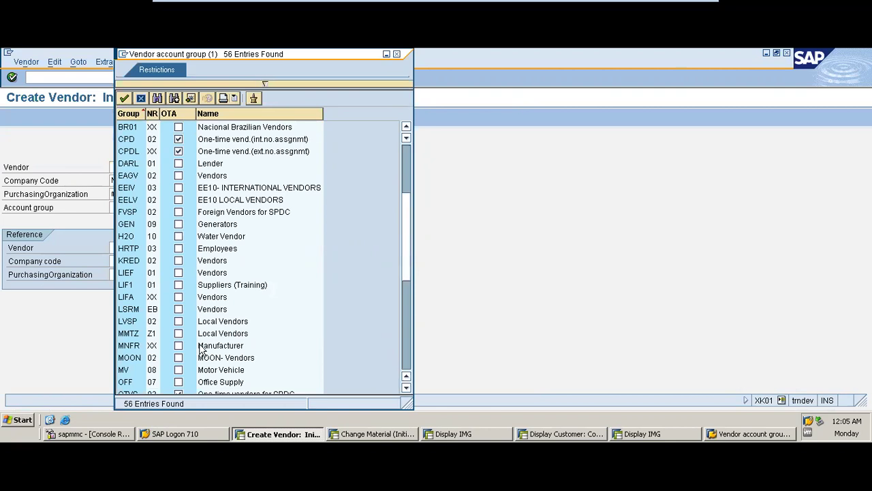
double_click(217, 359)
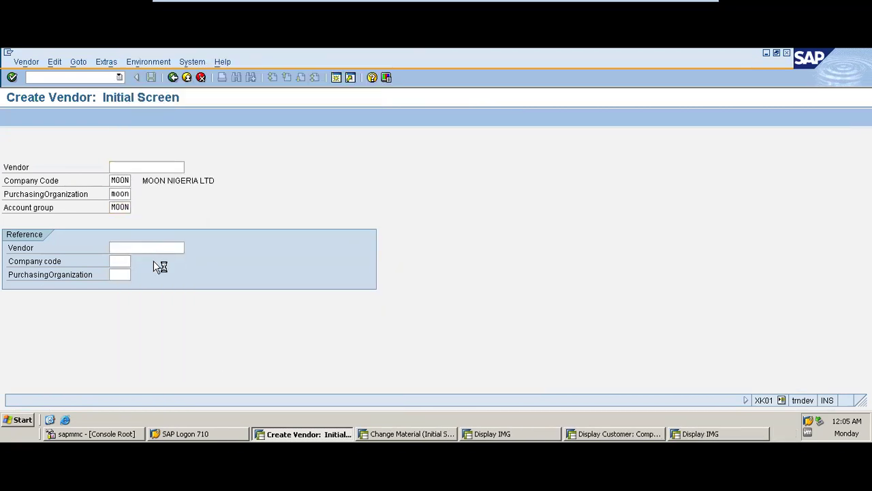
key(Return)
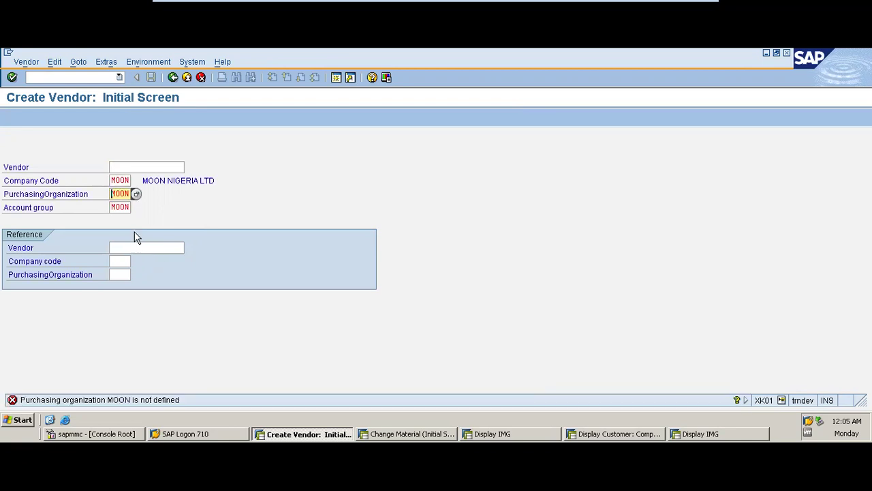
- Browse the 90-entry purchasing organization list and close it without choosing one
click(134, 194)
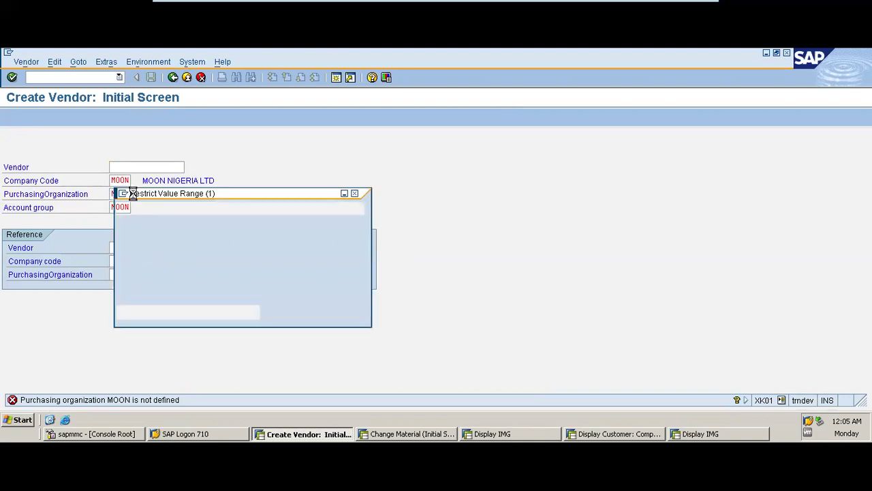
click(366, 359)
click(368, 366)
click(368, 366)
click(368, 366)
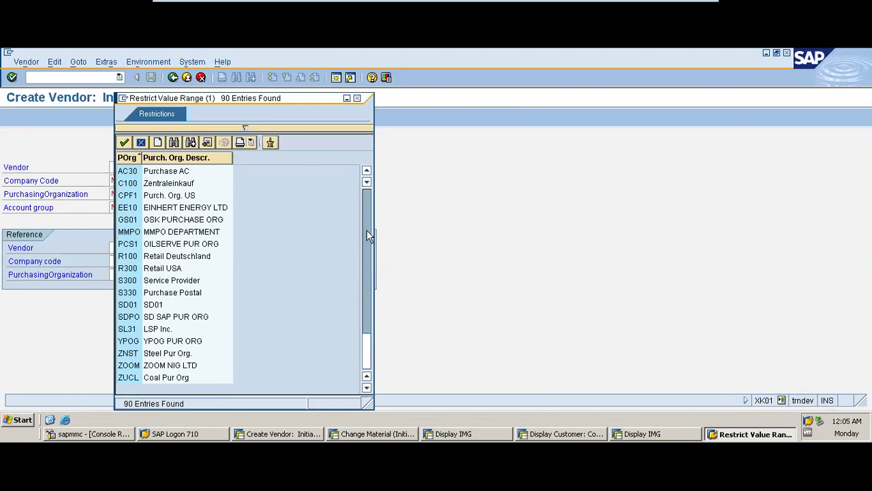
click(356, 98)
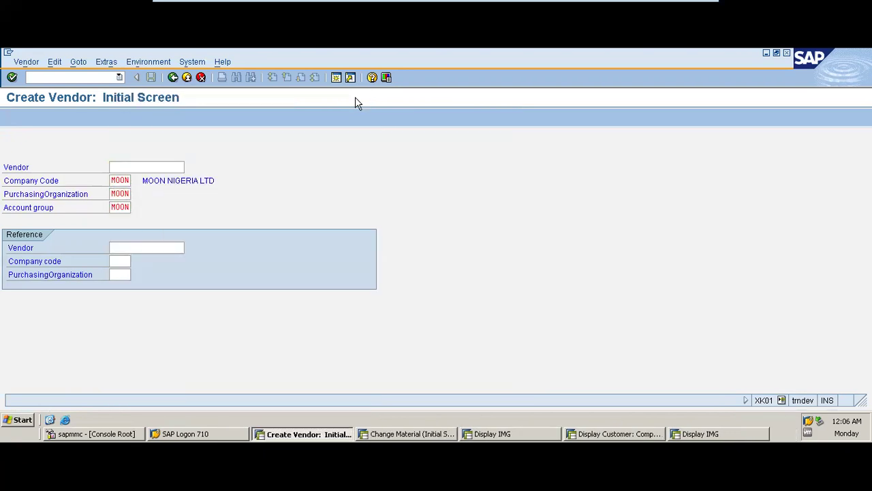
- Change the company code and purchasing organization both to ee10
click(127, 180)
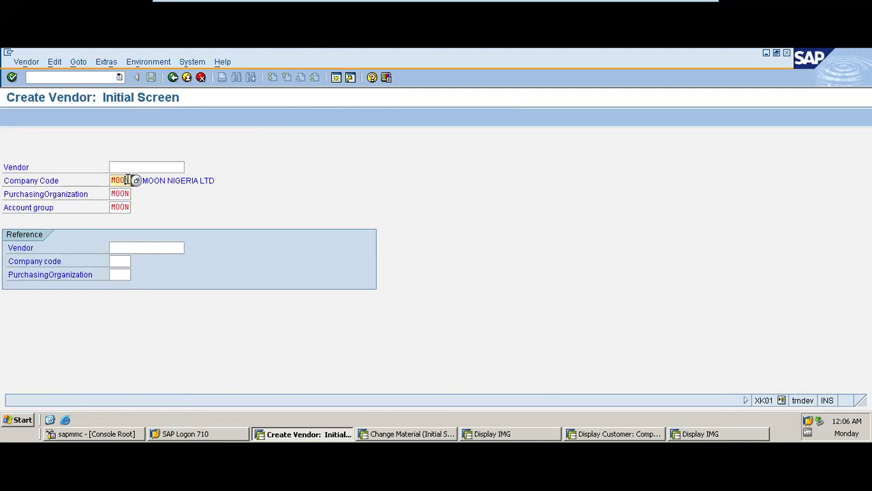
key(BackSpace)
key(BackSpace)
key(BackSpace)
key(BackSpace)
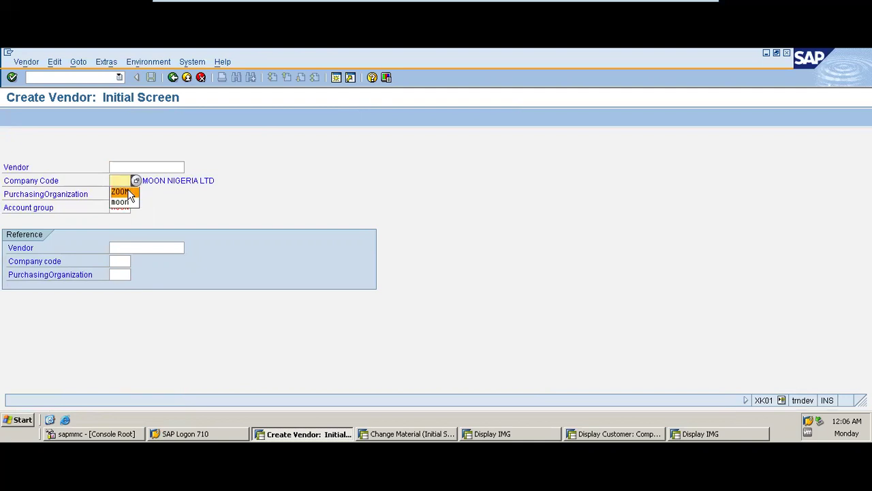
text(s)
key(BackSpace)
text(ee)
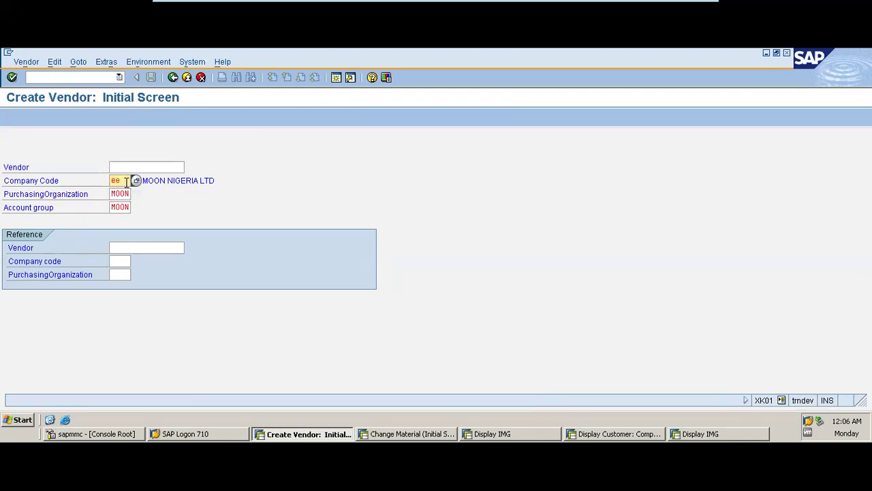
text(1)
key(Tab)
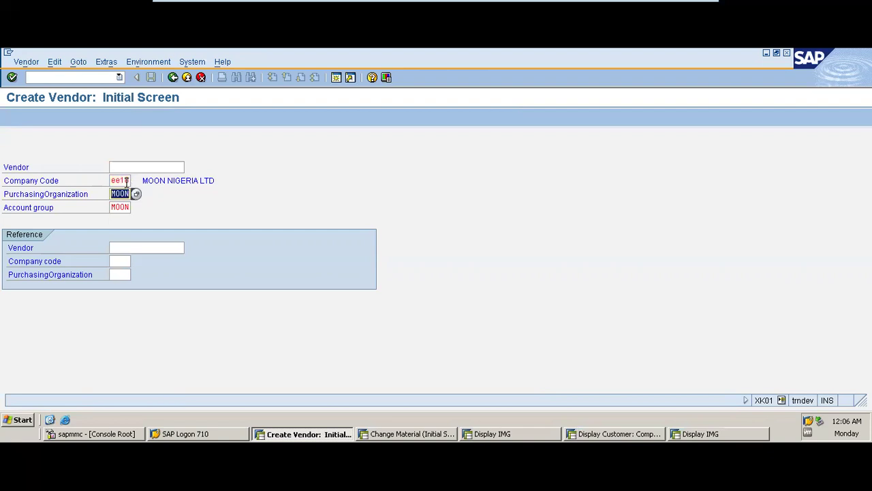
key(BackSpace)
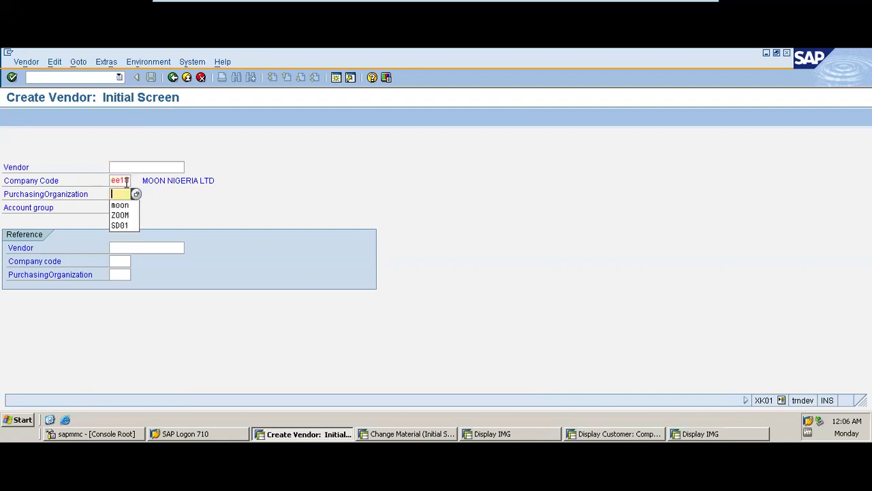
text(ee)
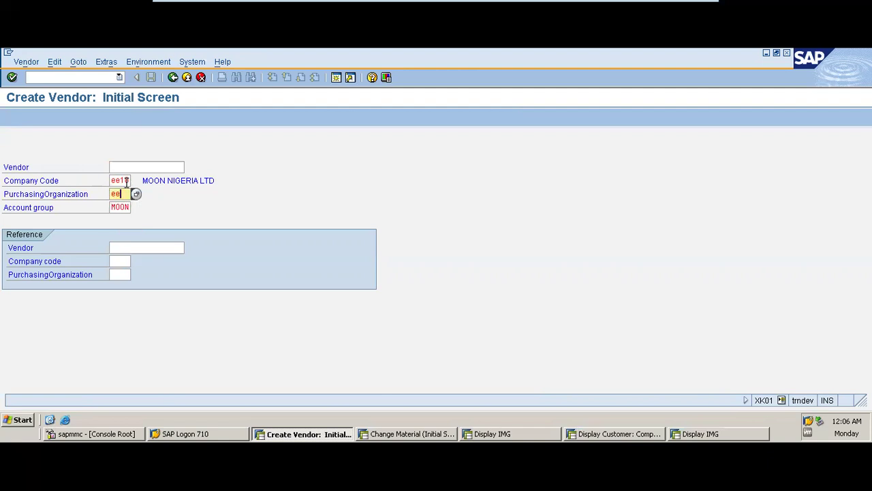
text(10)
key(Tab)
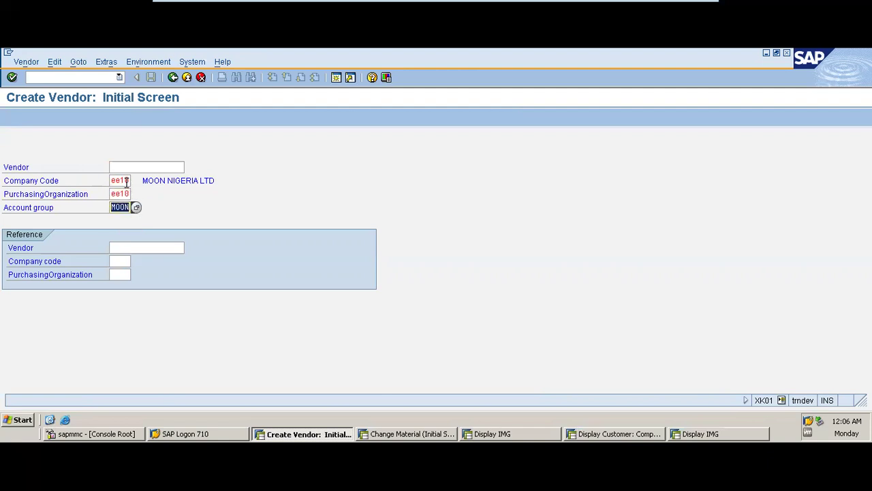
- Choose account group EELV (local vendors) and continue to the address screen
click(135, 207)
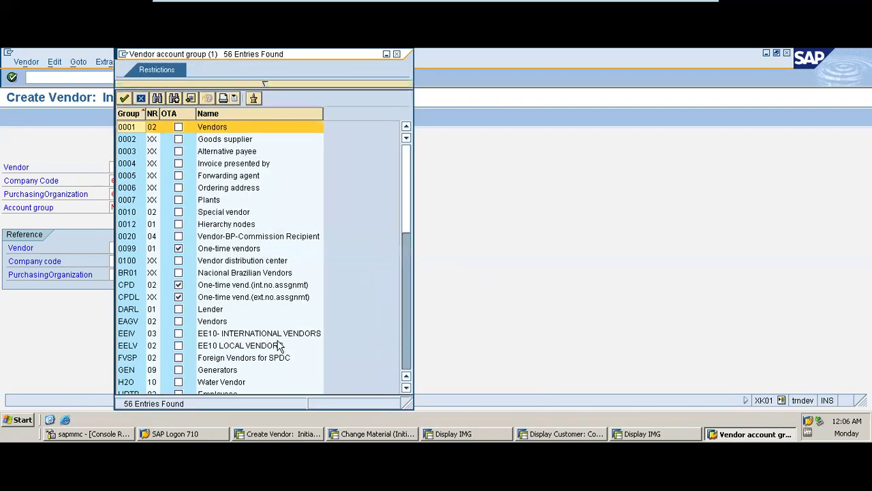
double_click(265, 345)
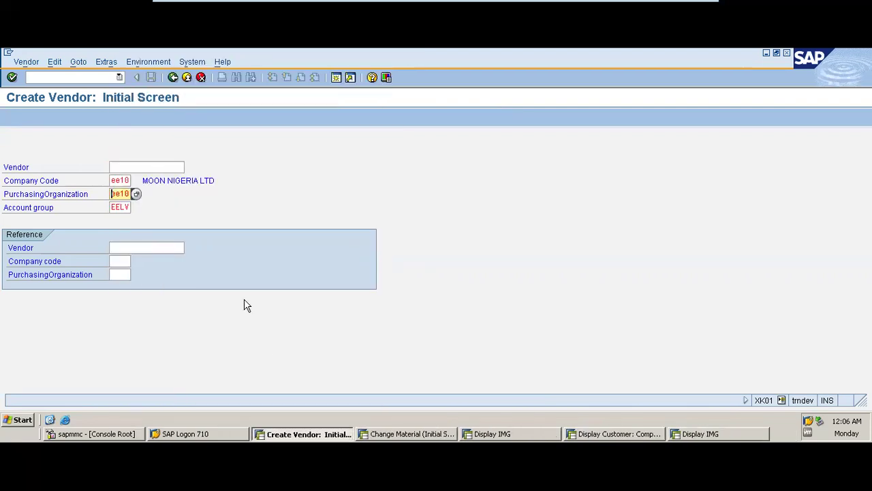
key(Return)
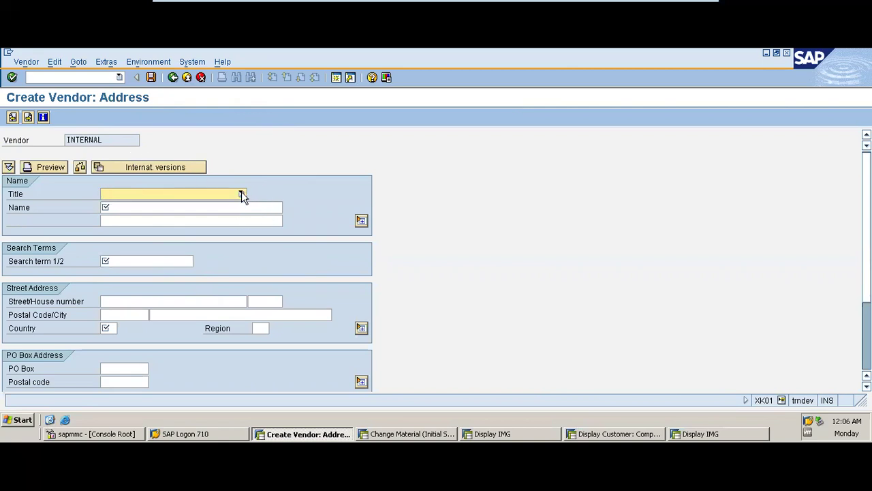
- Set title Company, name SPAR WASSER INC LTD, and search term SWIL
click(242, 195)
click(226, 208)
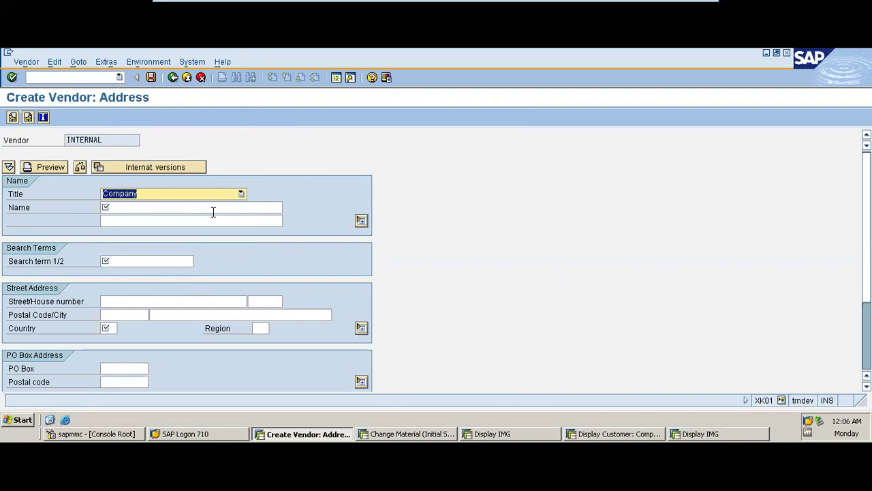
click(214, 212)
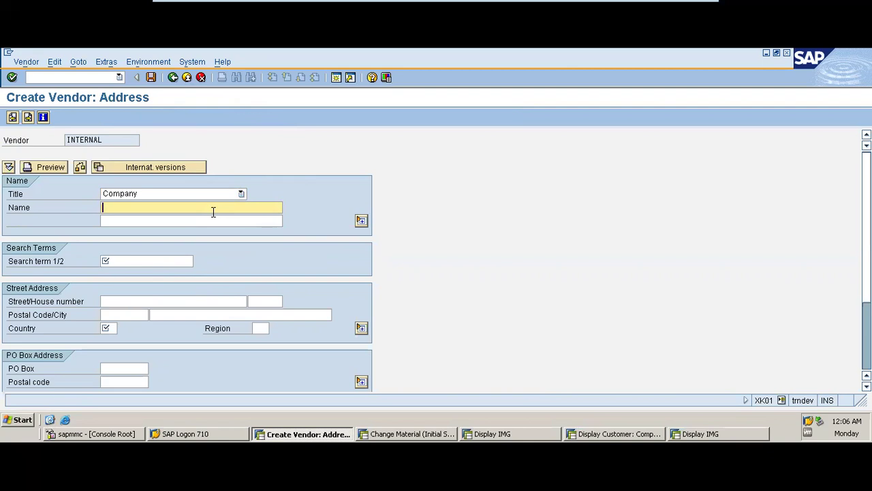
text(SPAR WASSWE)
key(BackSpace)
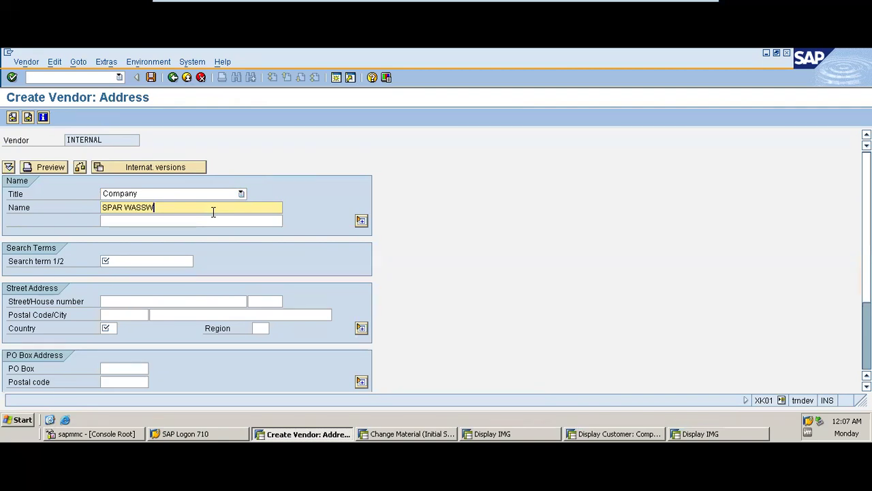
key(BackSpace)
text(ER INC LTD)
click(169, 260)
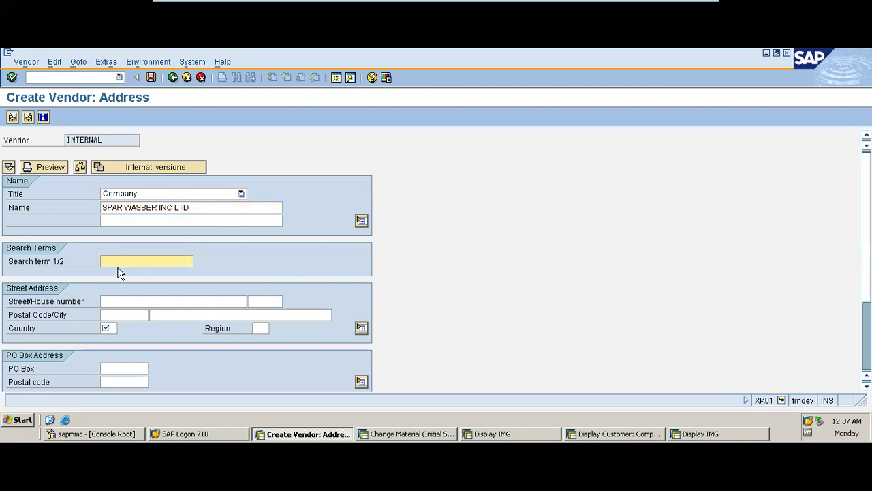
text(S)
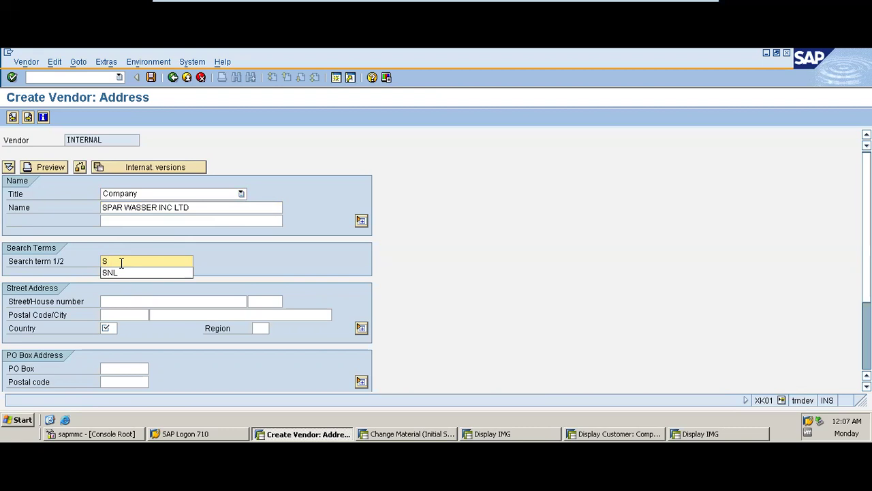
text(W)
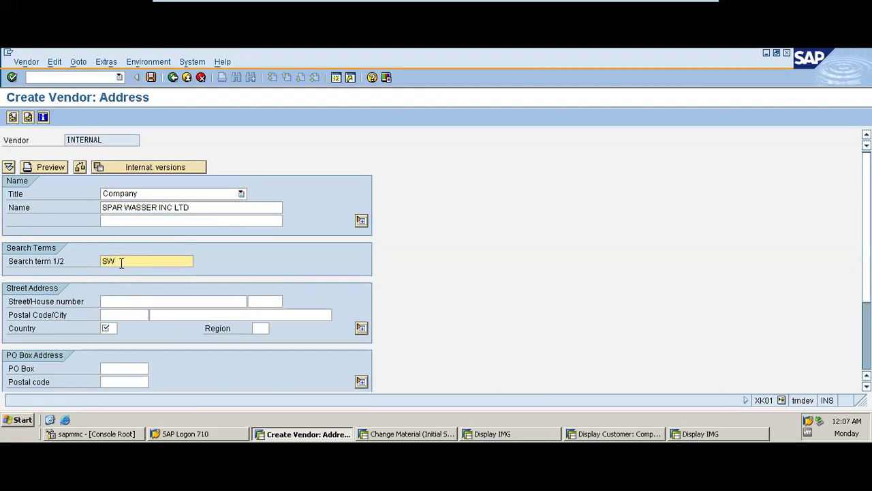
text(IL)
- Enter street PH 23, postal code 56443, city PH, and country US
click(126, 301)
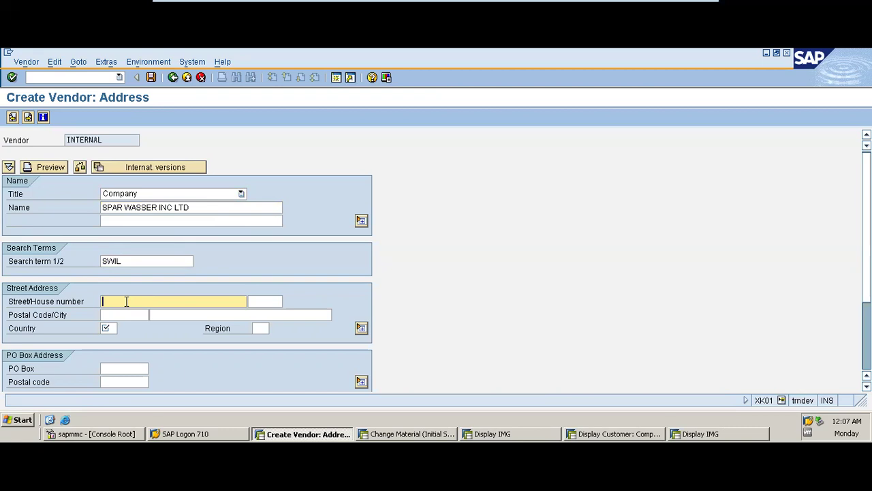
text(PH 23)
click(126, 313)
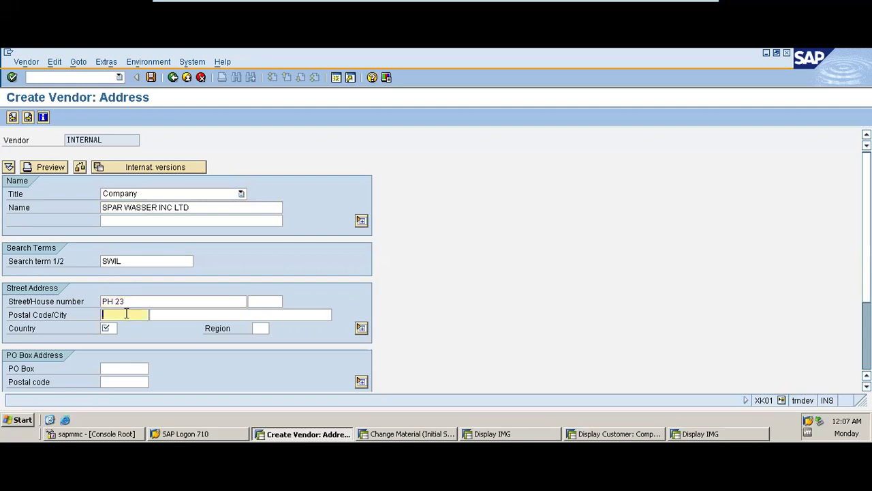
text(56443)
click(162, 315)
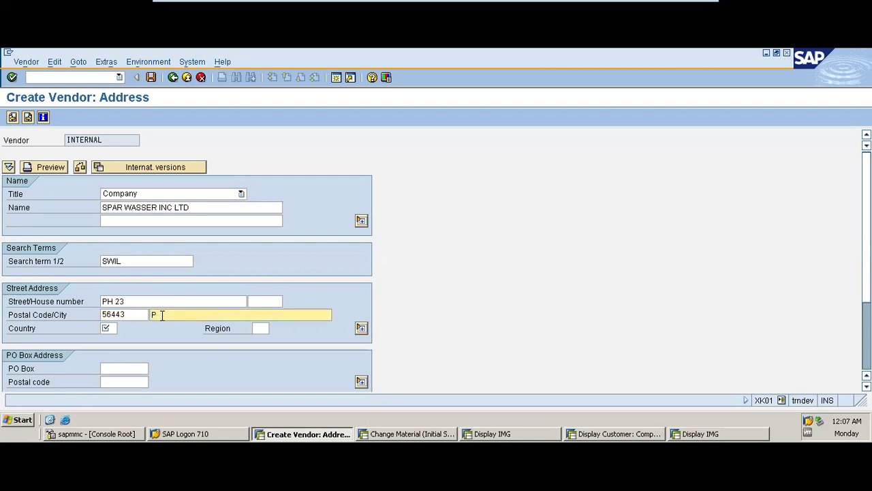
click(115, 328)
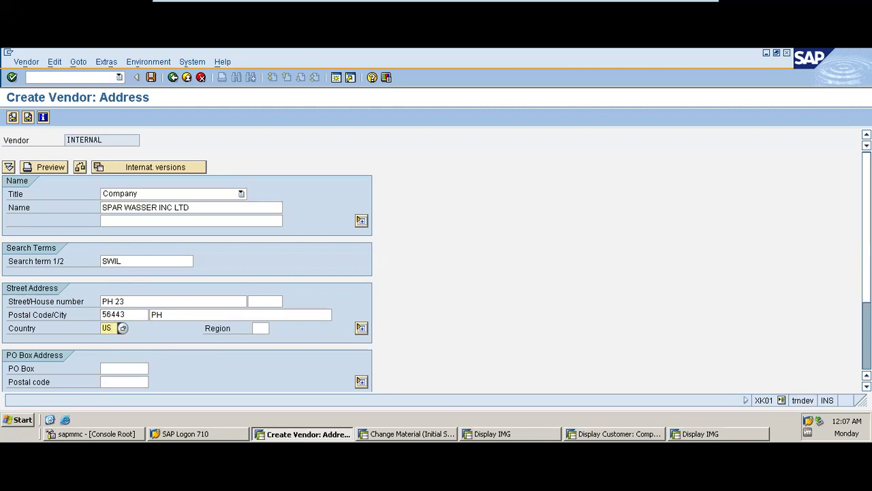
- Enter the vendor's telephone number, reusing a previous number with the last digit changed to 8
scroll(436, 260, down, 3)
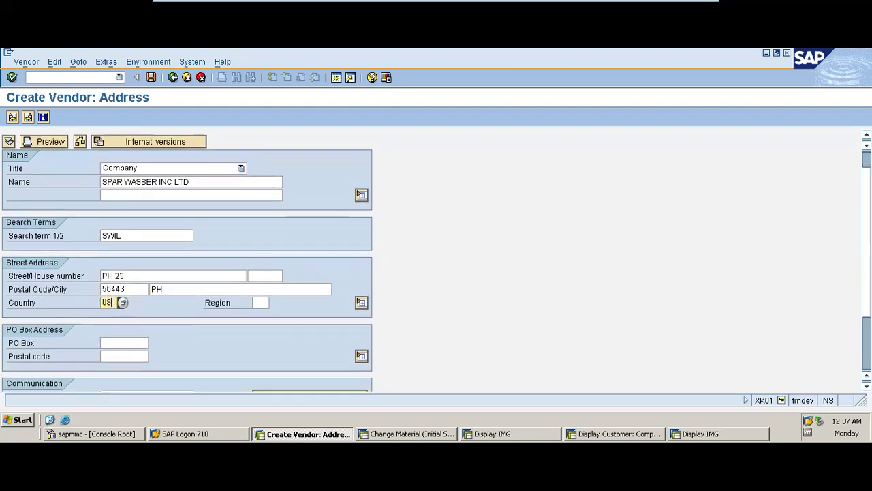
scroll(436, 261, down, 1)
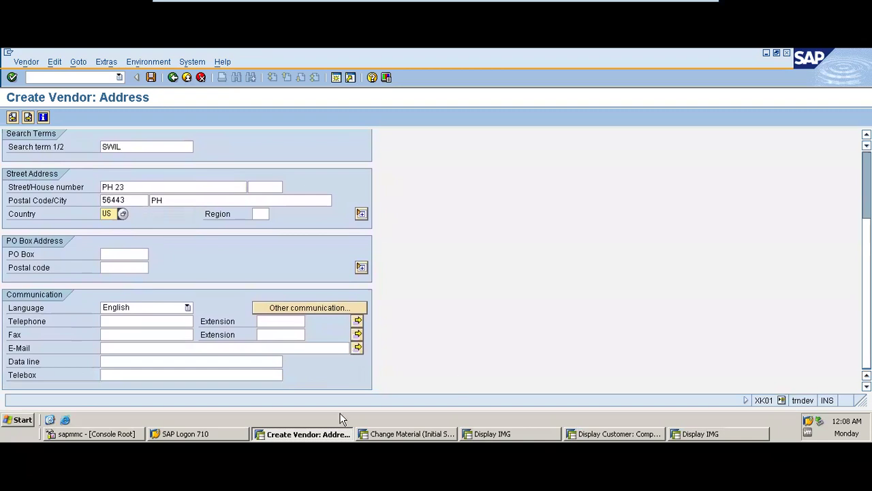
click(163, 321)
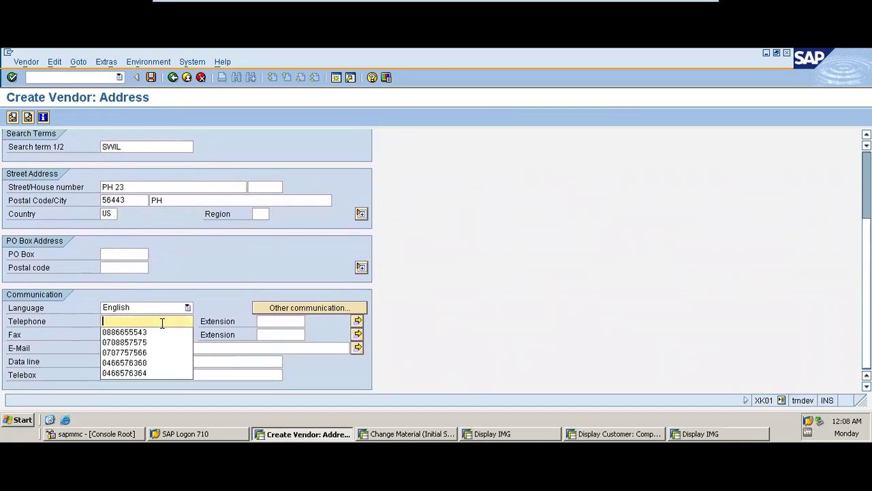
click(158, 331)
key(BackSpace)
text(886655548)
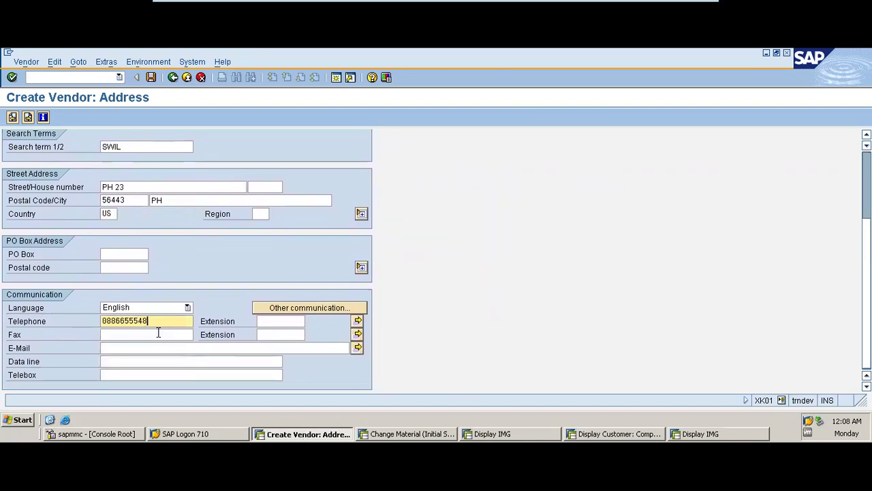
- Enter the vendor's e-mail address and advance to the control data screen
click(148, 348)
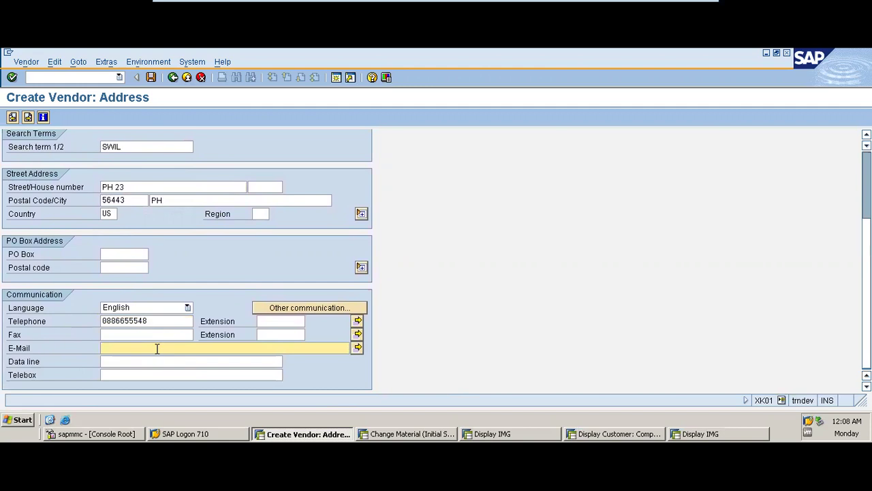
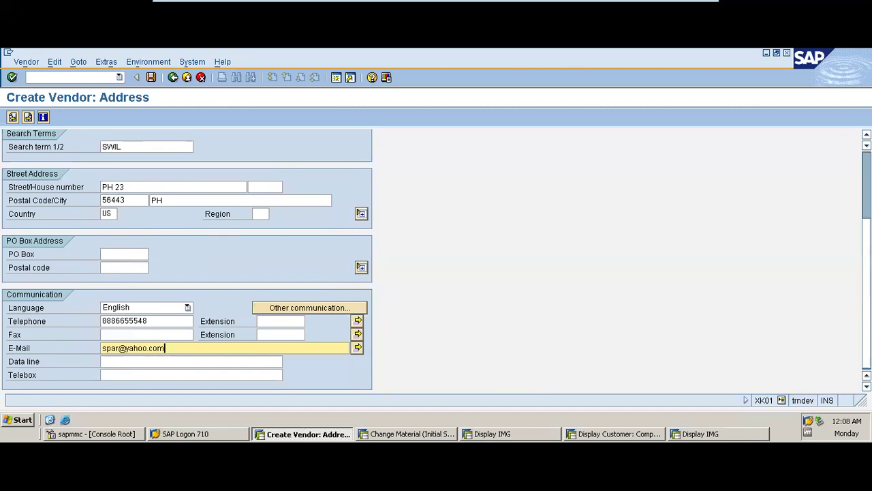
scroll(436, 261, up, 5)
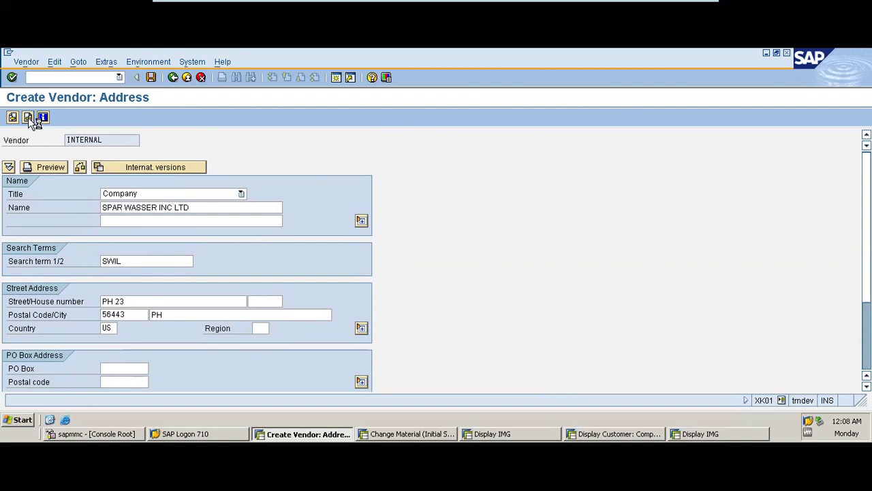
click(28, 117)
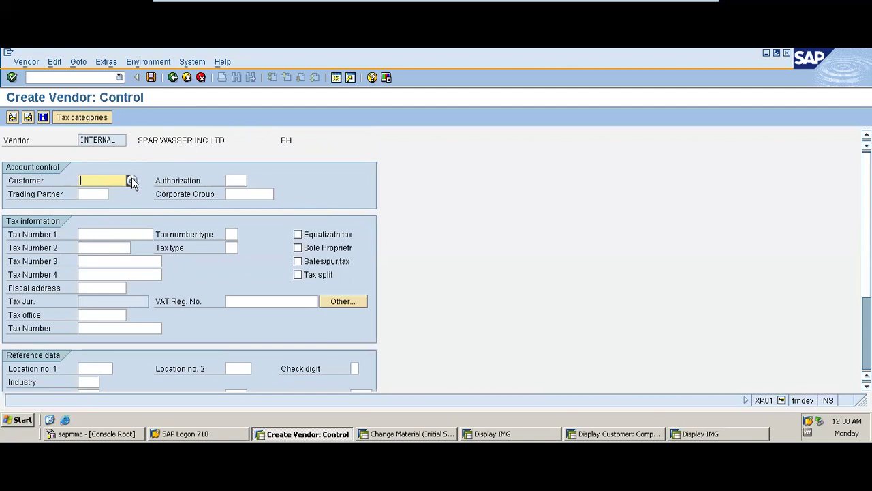
- Set the vendor's industry to AGRI (Agriculture) and advance to payment transactions
click(232, 301)
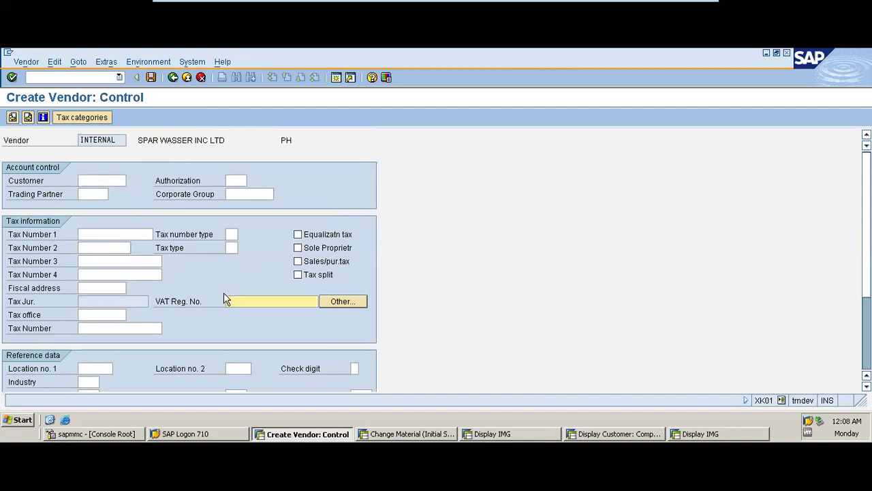
click(126, 235)
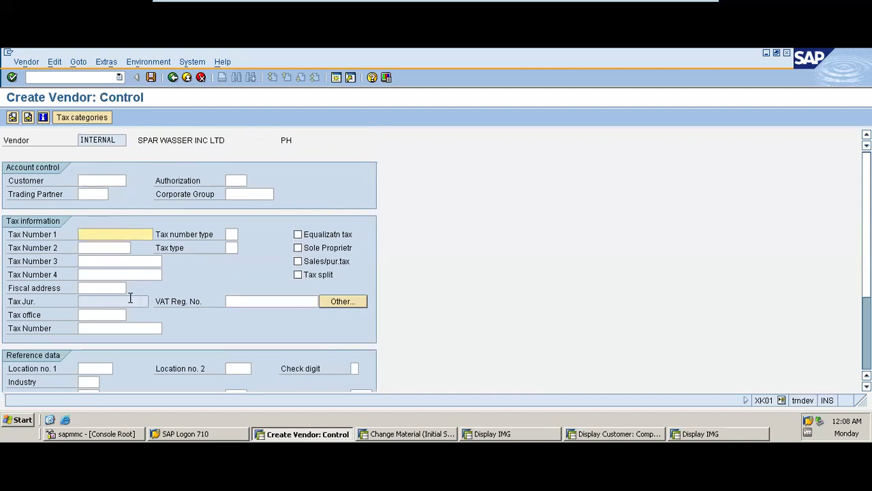
click(230, 301)
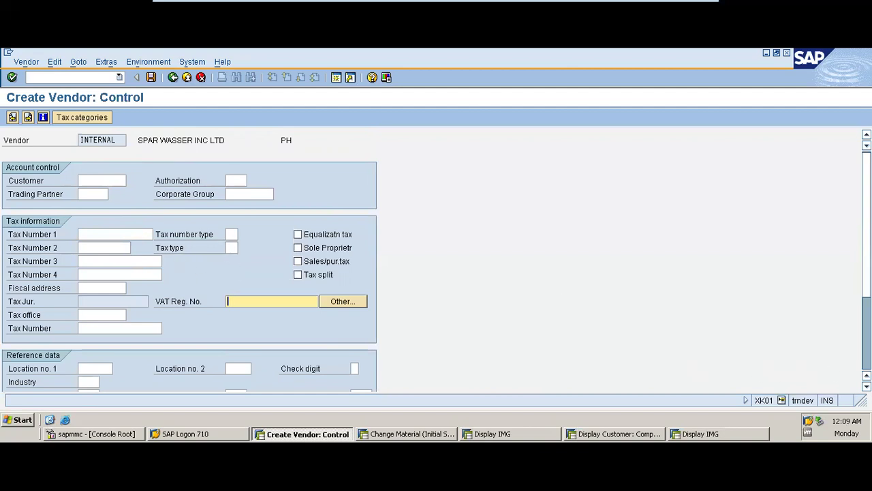
scroll(436, 259, down, 5)
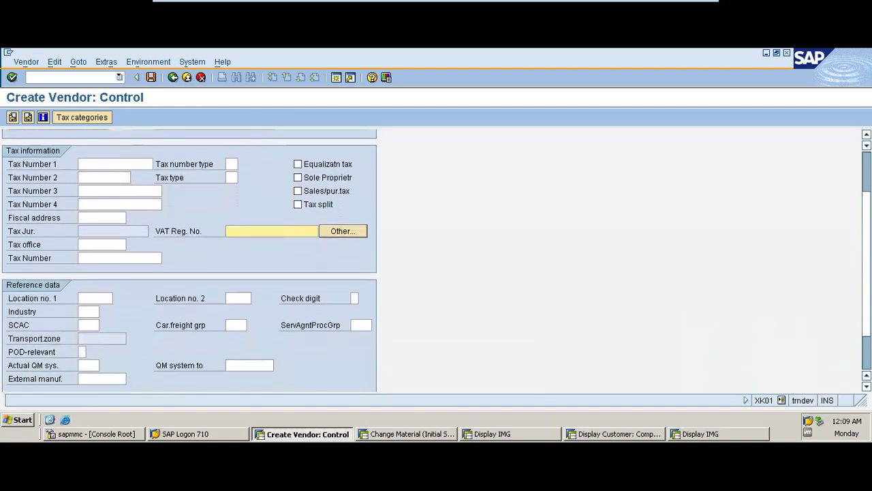
scroll(437, 259, down, 3)
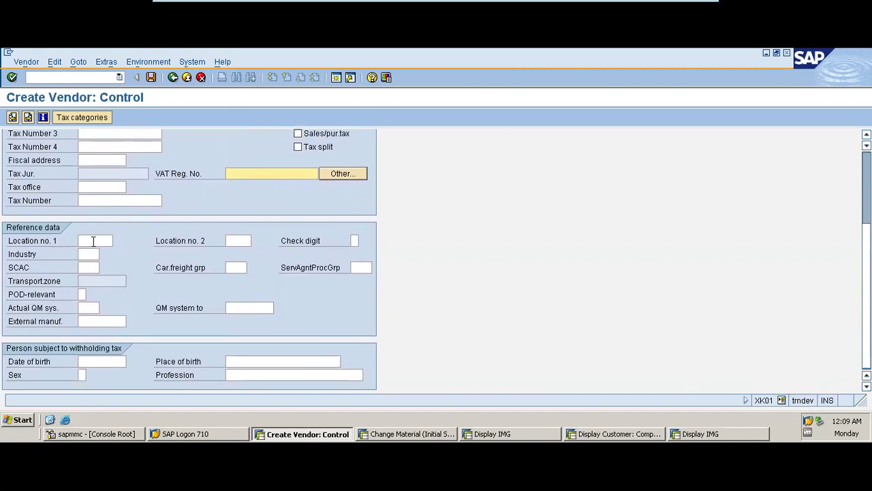
click(83, 254)
click(104, 253)
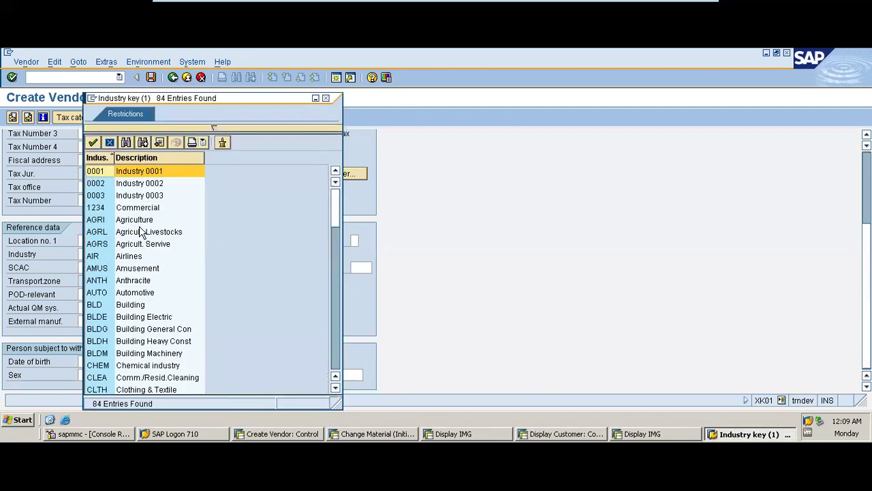
double_click(138, 219)
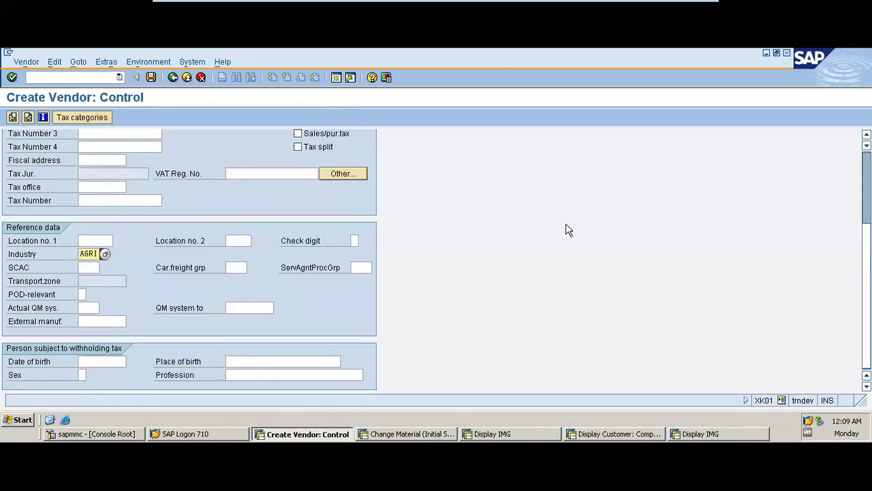
scroll(565, 230, up, 3)
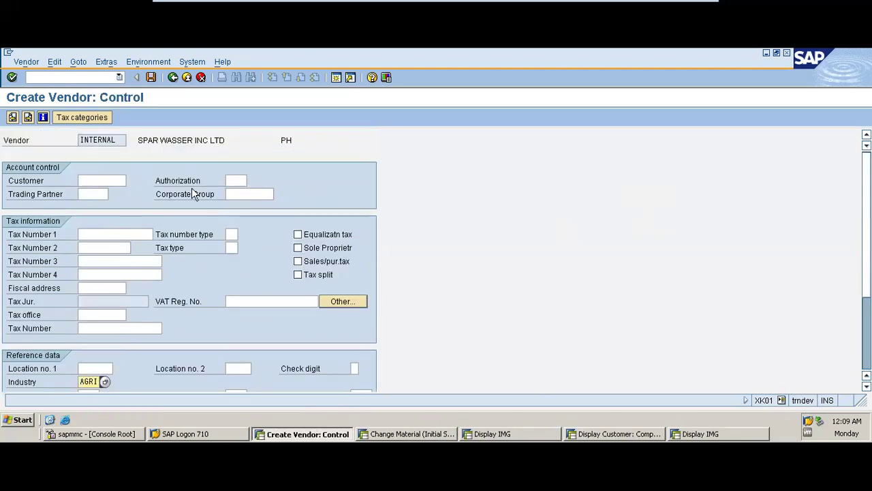
click(28, 119)
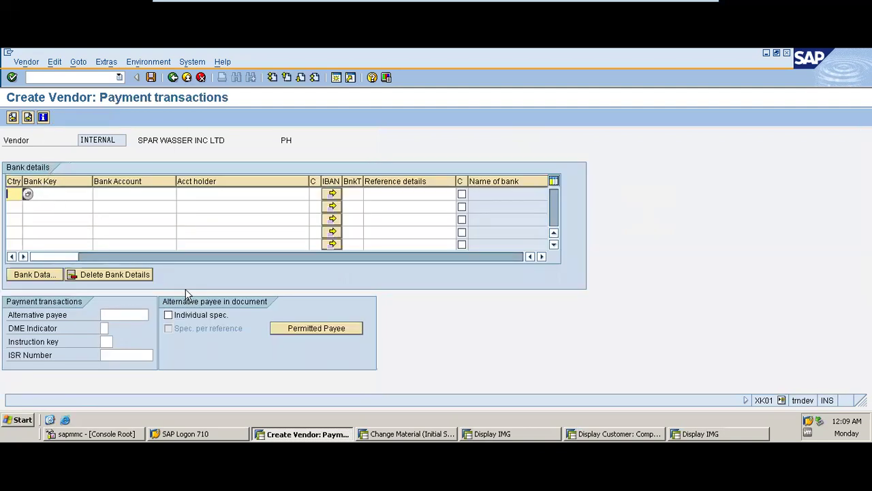
- Look up and select ACCESS BANK, bank key 034887467, for the US bank detail row
click(162, 64)
click(163, 64)
click(107, 64)
click(107, 65)
click(48, 197)
click(97, 197)
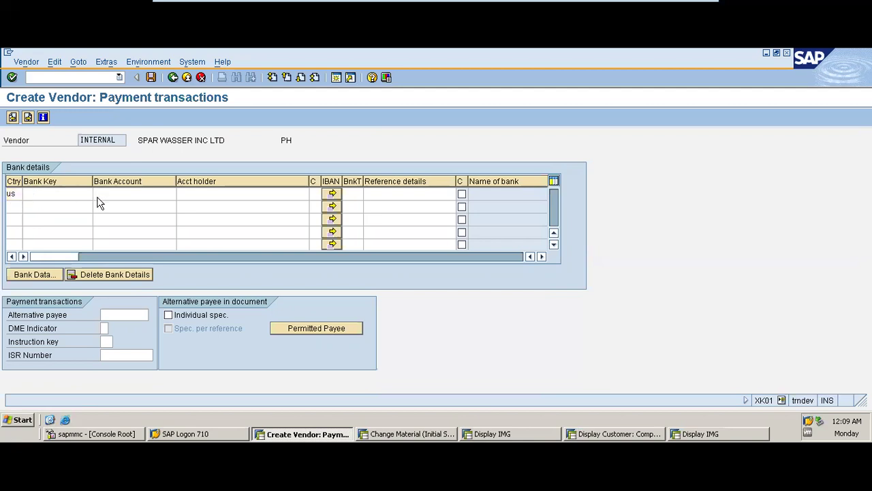
click(73, 300)
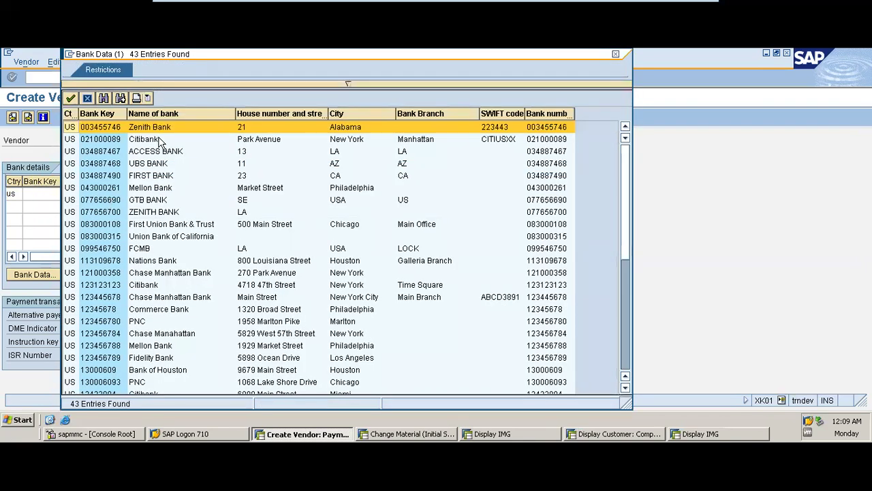
double_click(159, 151)
- Enter the bank account number and paste SPAR WASSER INC LTD as account holder
click(155, 194)
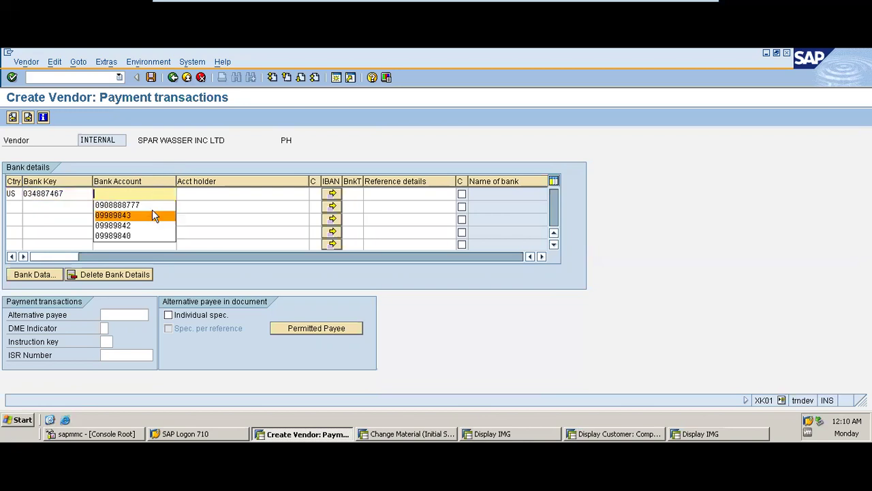
click(152, 205)
key(BackSpace)
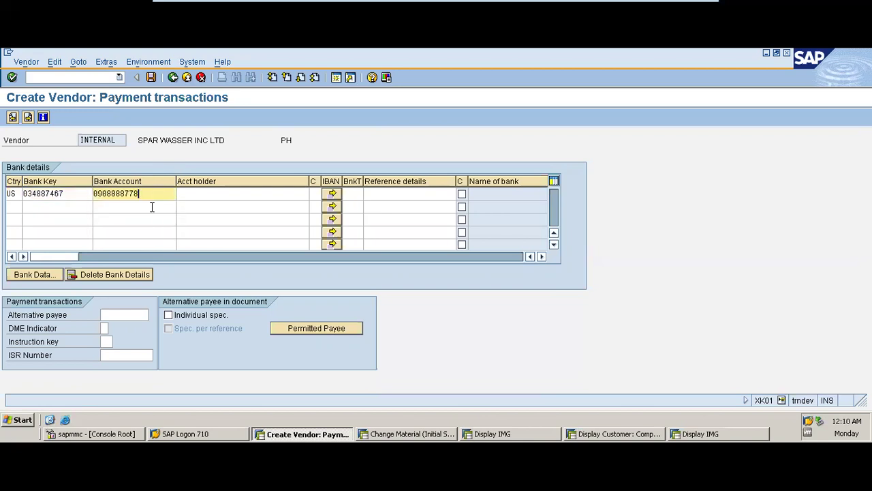
drag(228, 138, 138, 139)
key(ctrl+c)
click(193, 195)
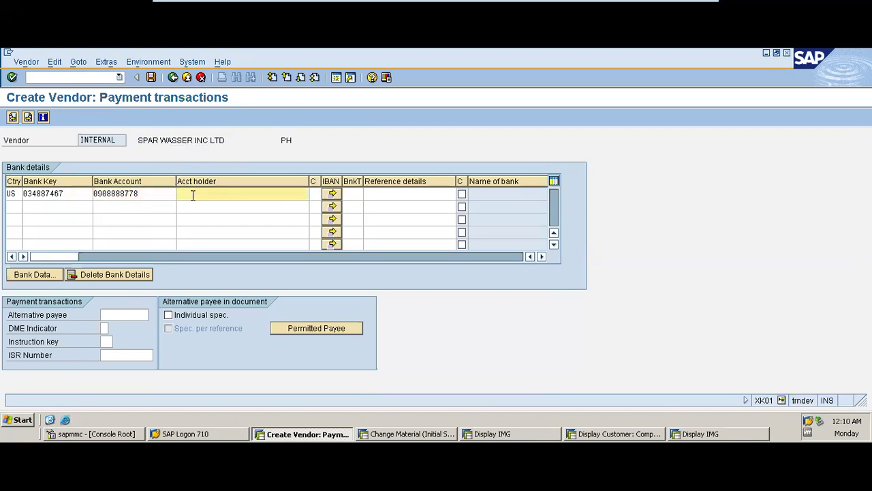
key(ctrl+v)
- Advance to the accounting information screen for company code EE10
click(28, 117)
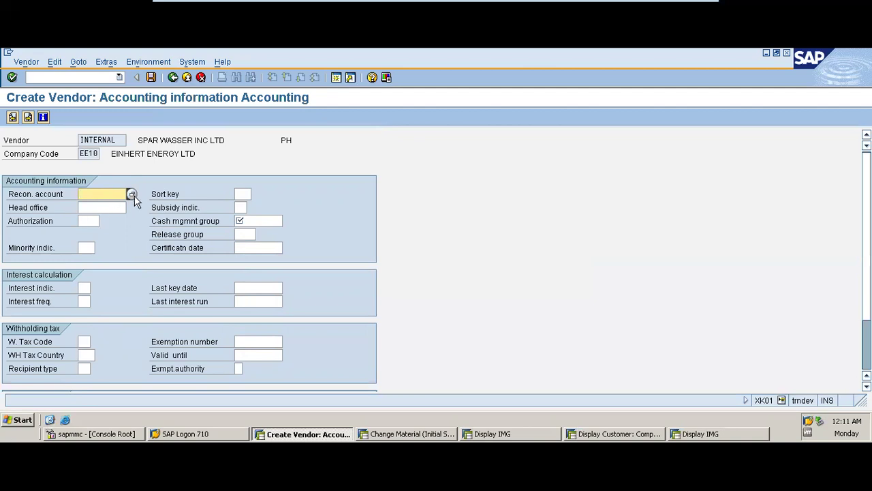
- Select reconciliation account 160000 Trade Payables - domestic from the lookup list
click(133, 196)
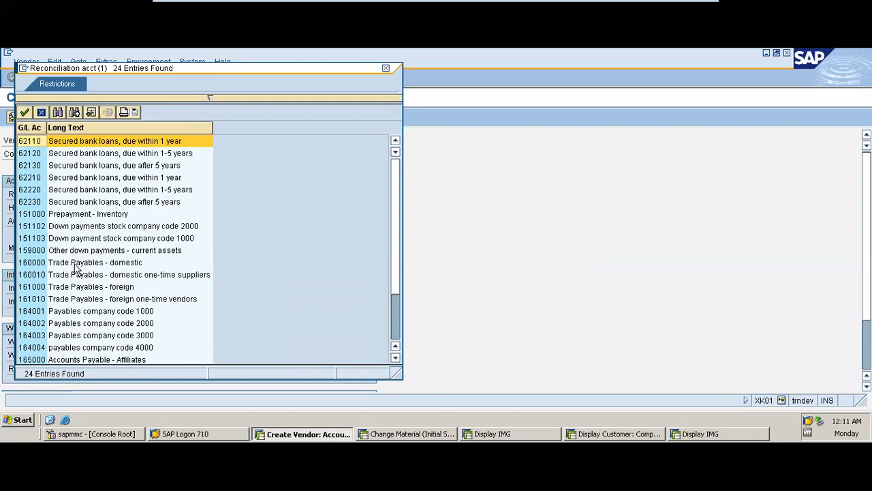
double_click(76, 265)
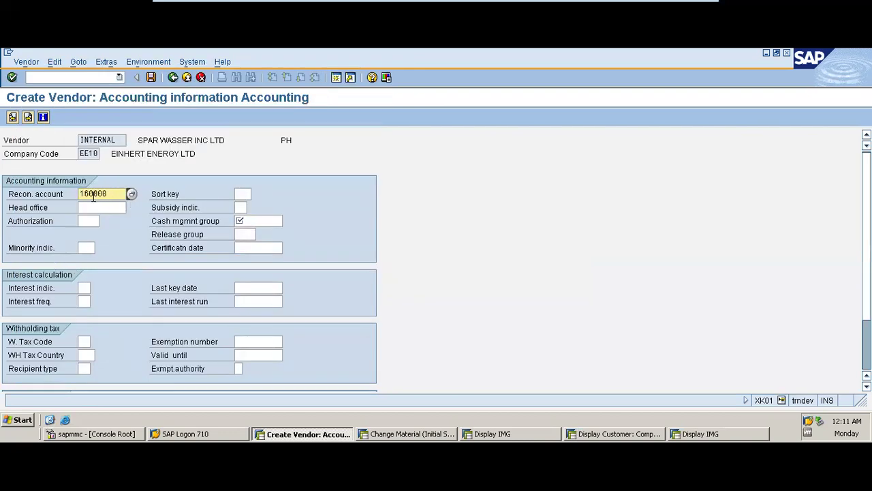
click(132, 194)
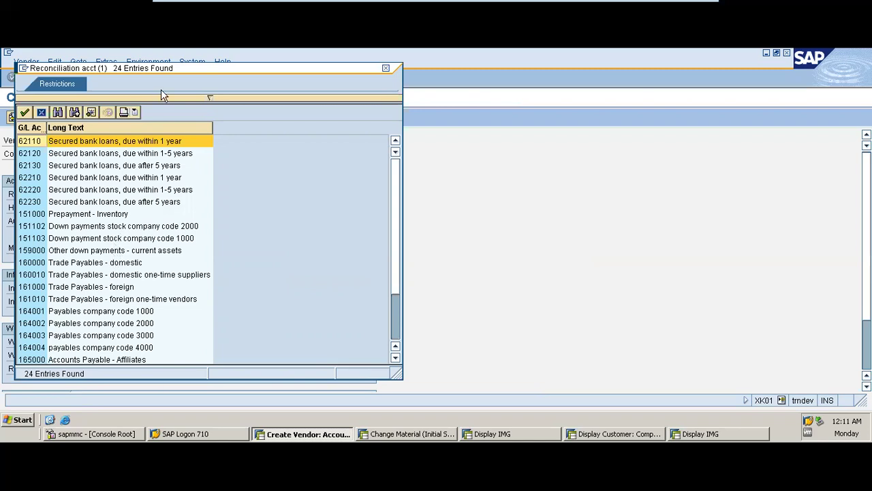
drag(158, 76, 363, 99)
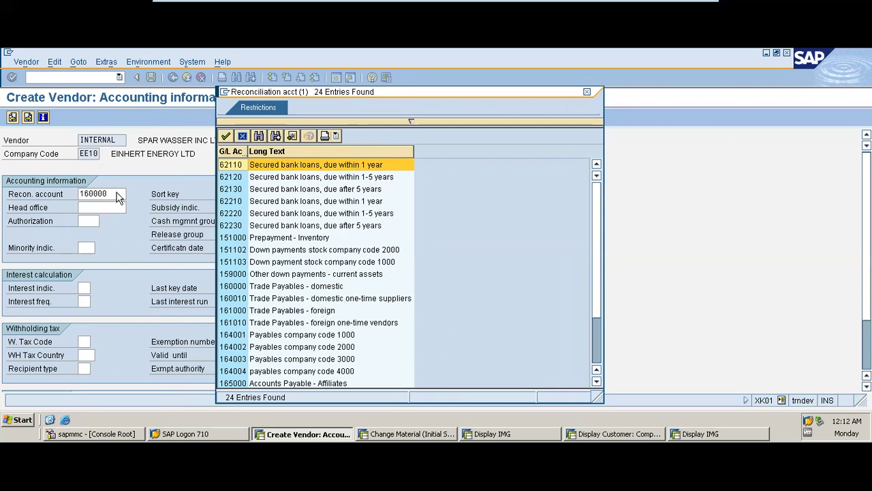
double_click(313, 284)
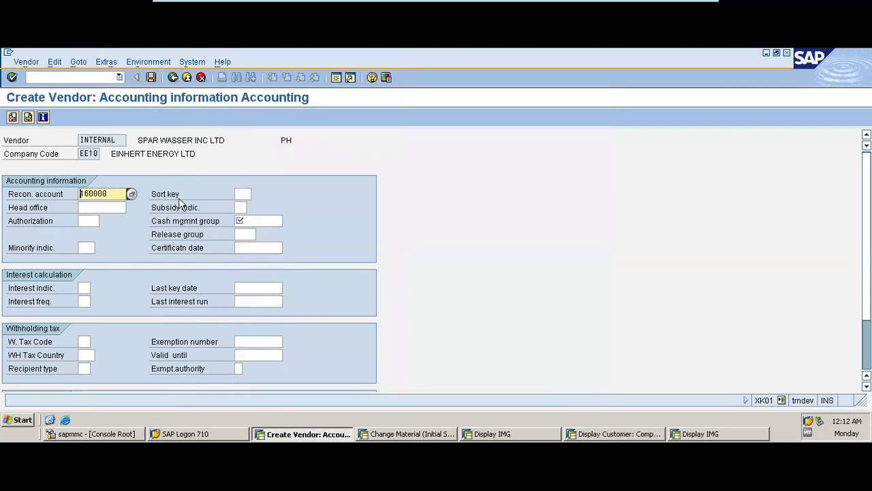
- Set the vendor's sort key to 002 and cash management group to A1 (domestic payments)
click(242, 194)
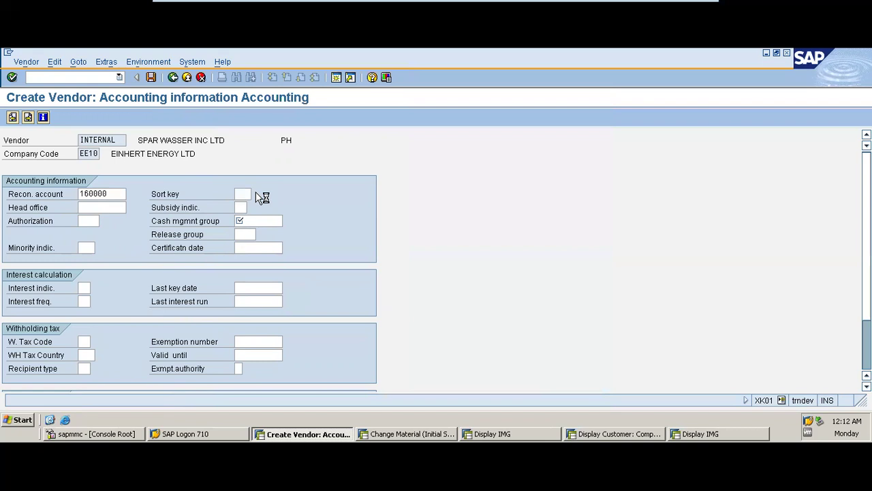
double_click(300, 196)
click(241, 217)
click(288, 220)
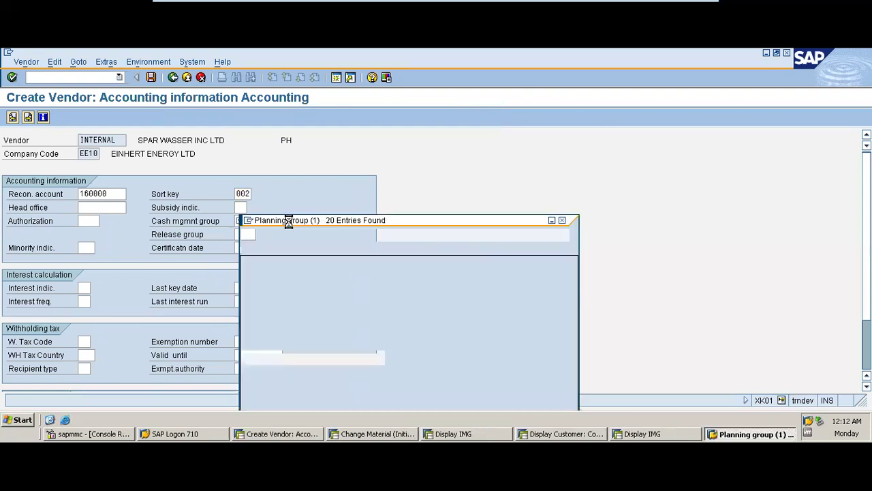
click(348, 142)
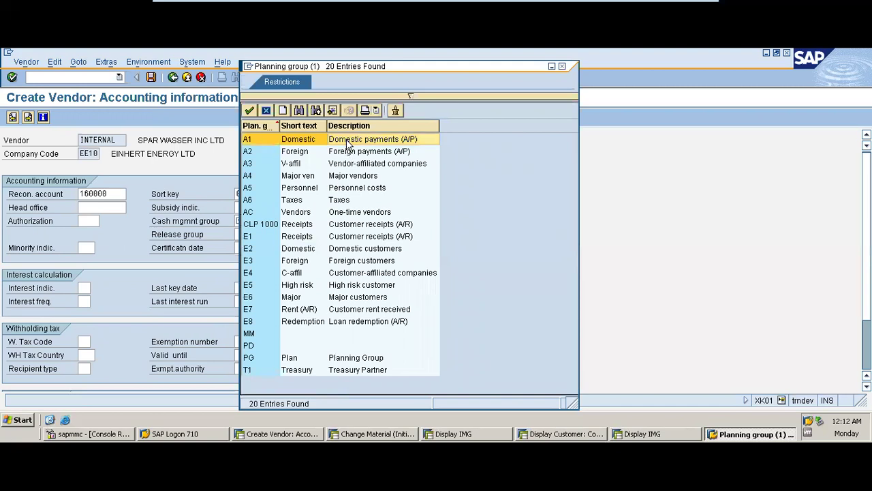
double_click(348, 141)
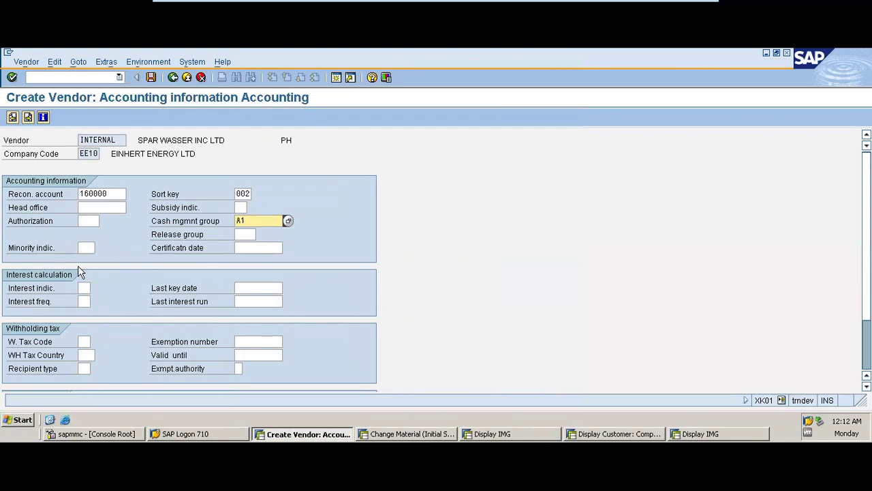
- Try withholding tax code 15 and the country lookup, then clear the withholding tax code
click(83, 341)
click(96, 342)
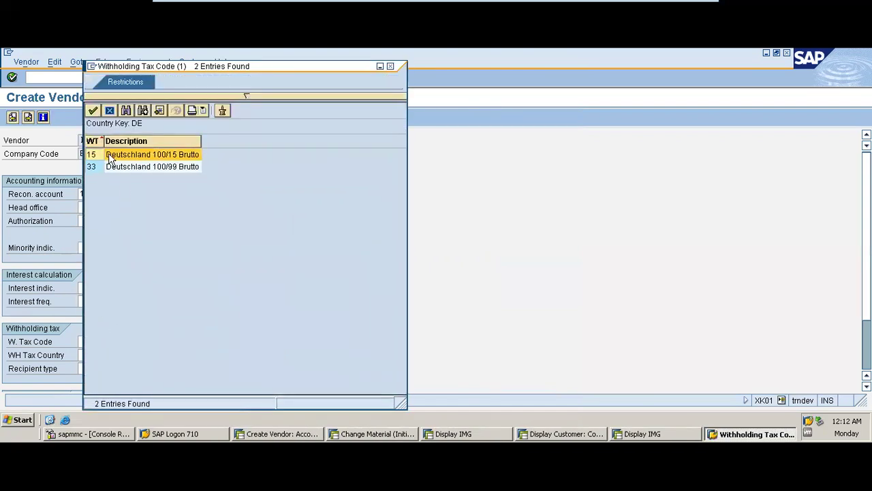
double_click(99, 154)
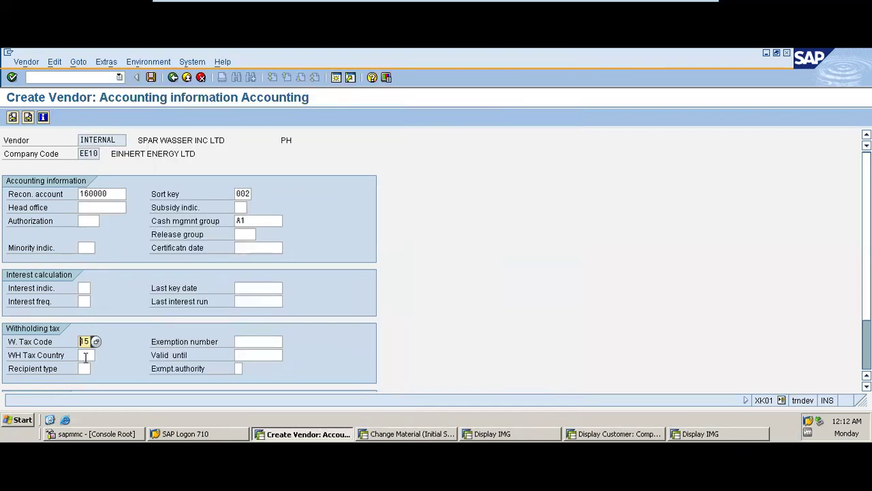
click(92, 355)
click(99, 355)
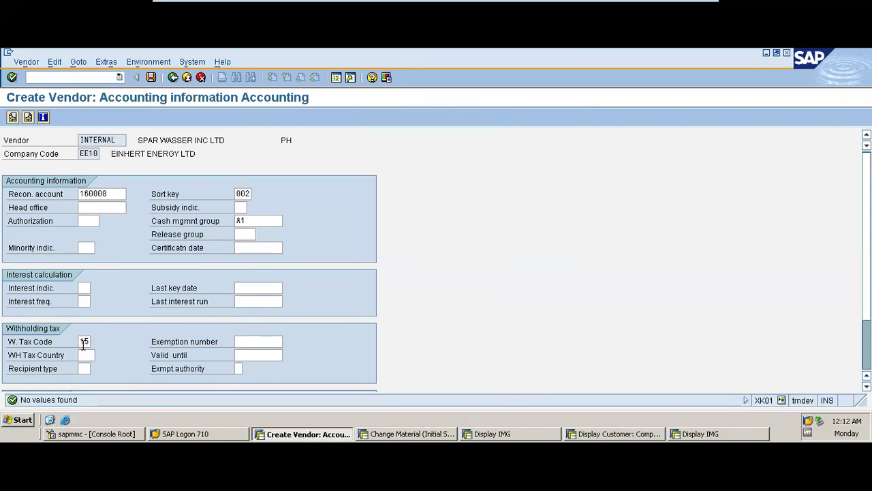
click(88, 341)
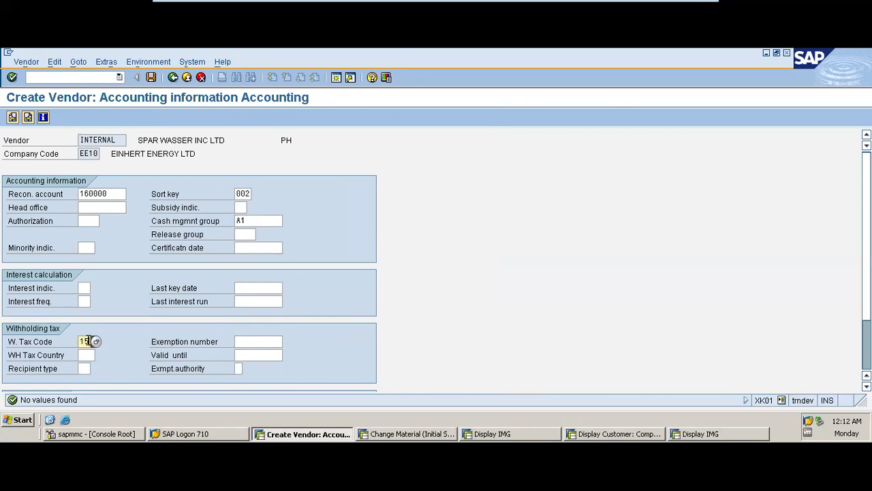
key(BackSpace)
key(BackSpace)
click(108, 323)
- On payment transactions, set payment terms 0001 (payable immediately, due net), leaving credit memo terms empty
click(29, 119)
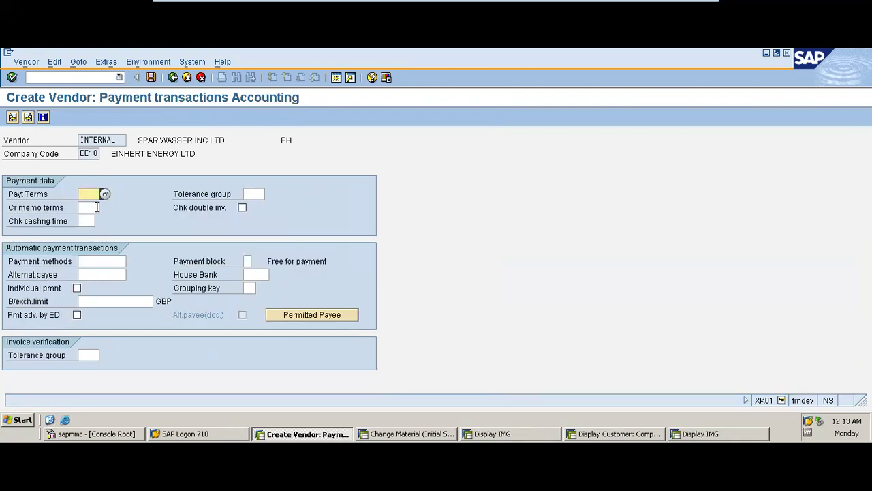
click(90, 195)
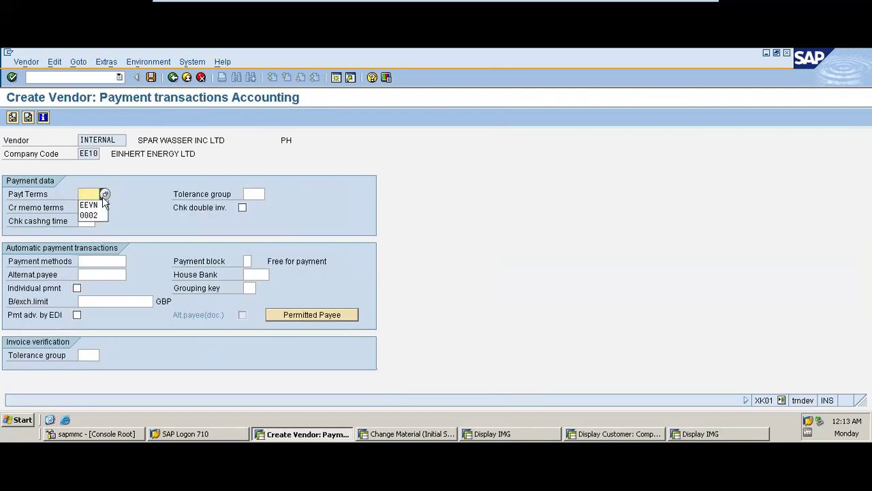
click(105, 194)
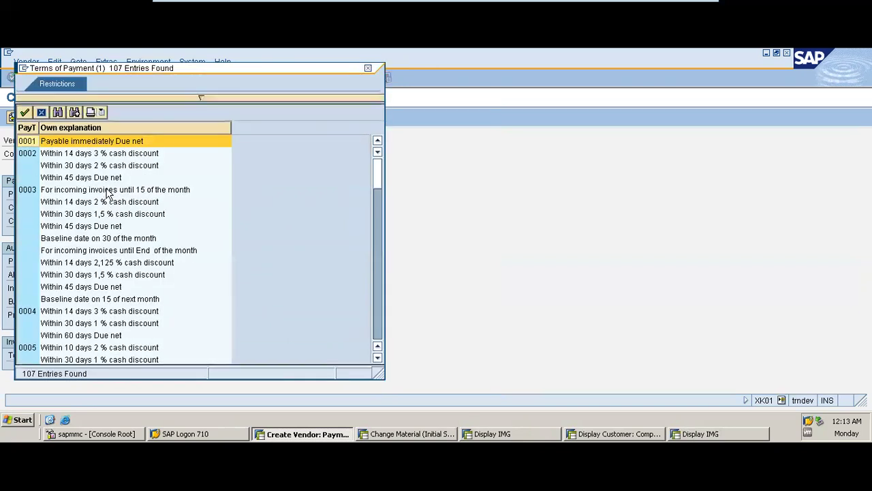
double_click(119, 141)
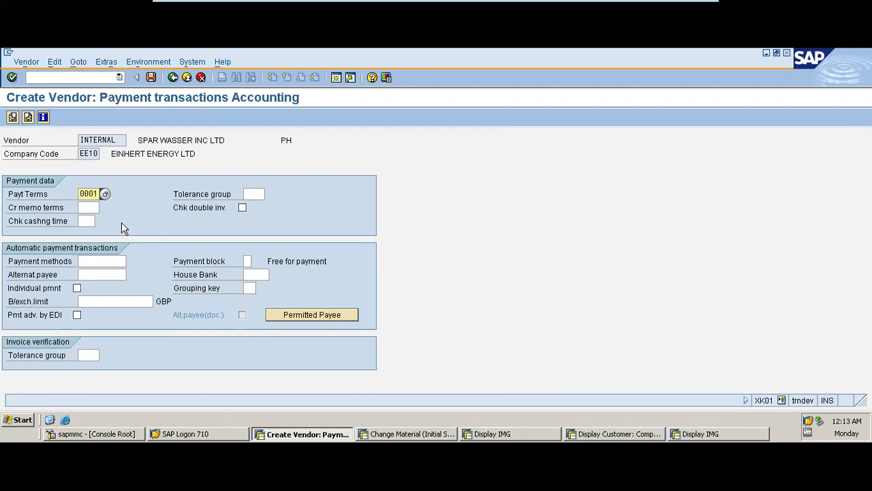
click(83, 208)
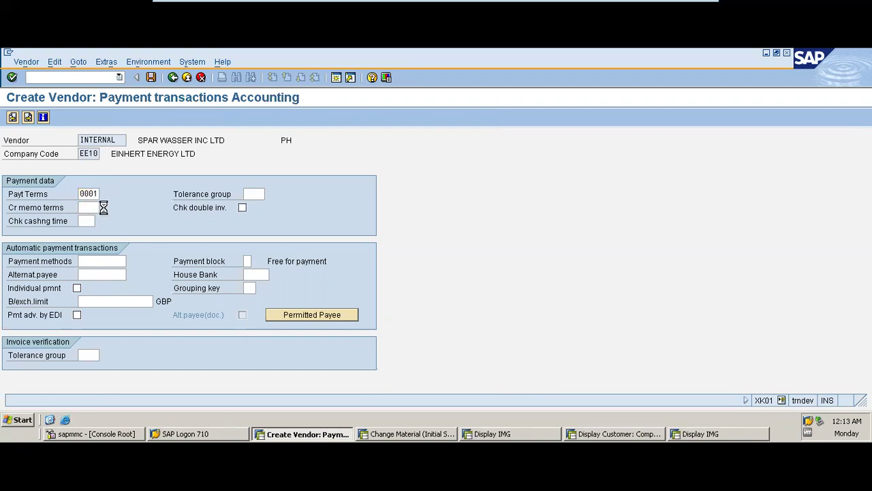
click(105, 208)
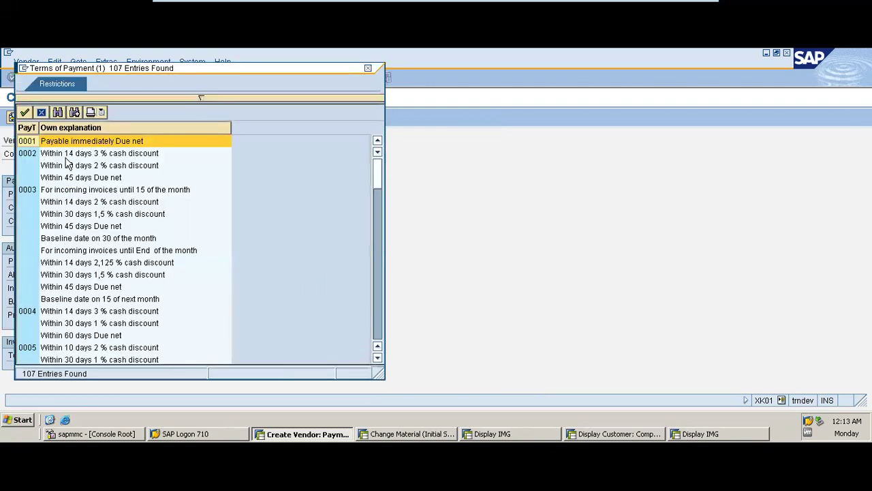
click(368, 68)
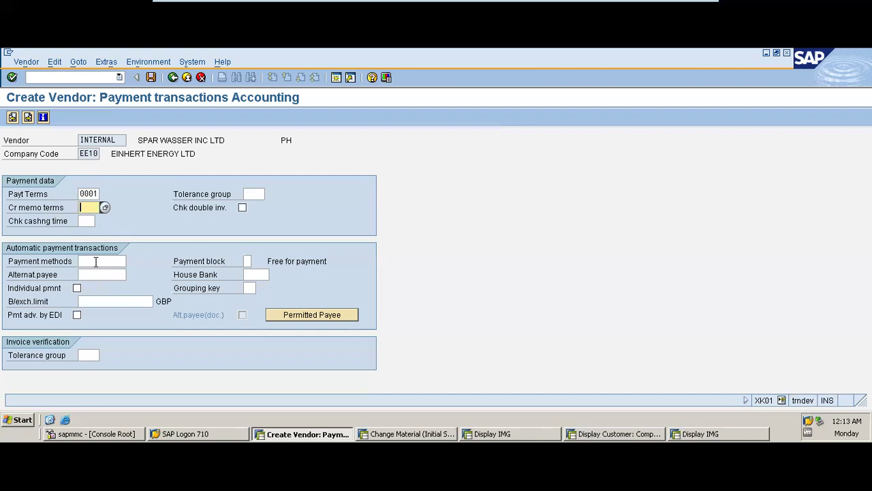
- Allow payment methods 5 (Bank Transfer) and 6 (Bank Cheque) for the vendor
click(96, 262)
click(131, 261)
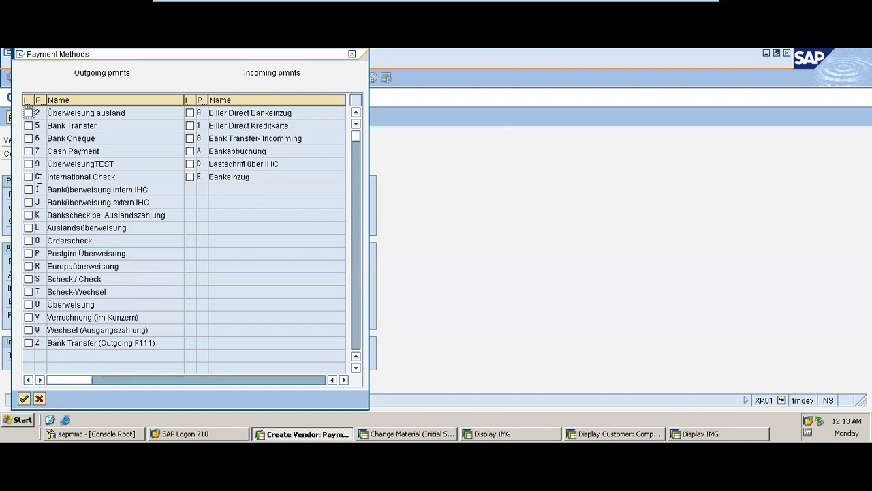
click(28, 126)
click(28, 139)
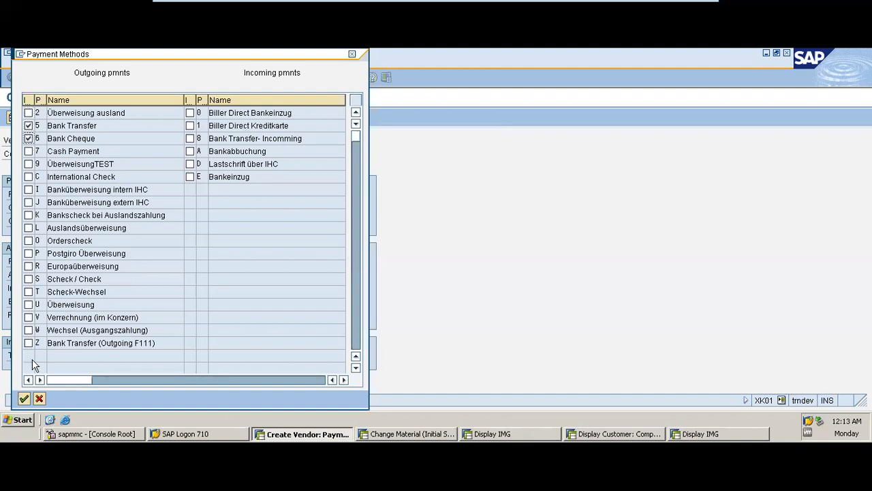
click(24, 399)
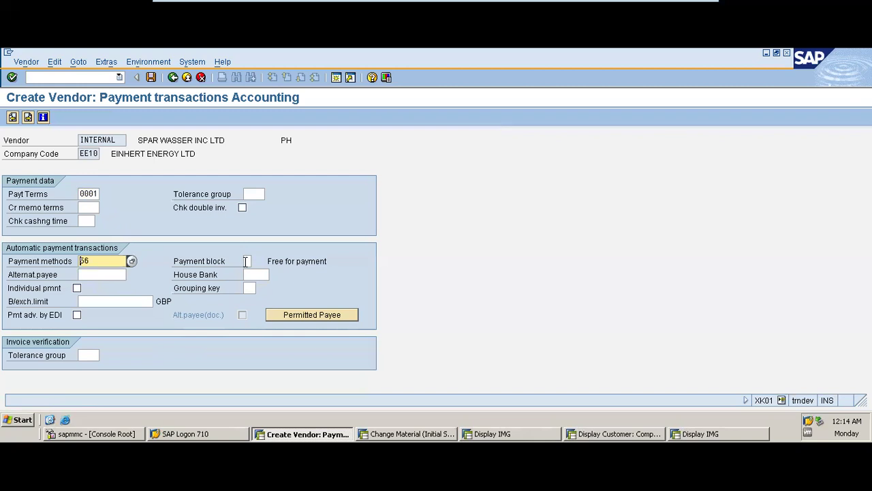
- Enable the double-invoice check and continue to the correspondence screen
click(246, 260)
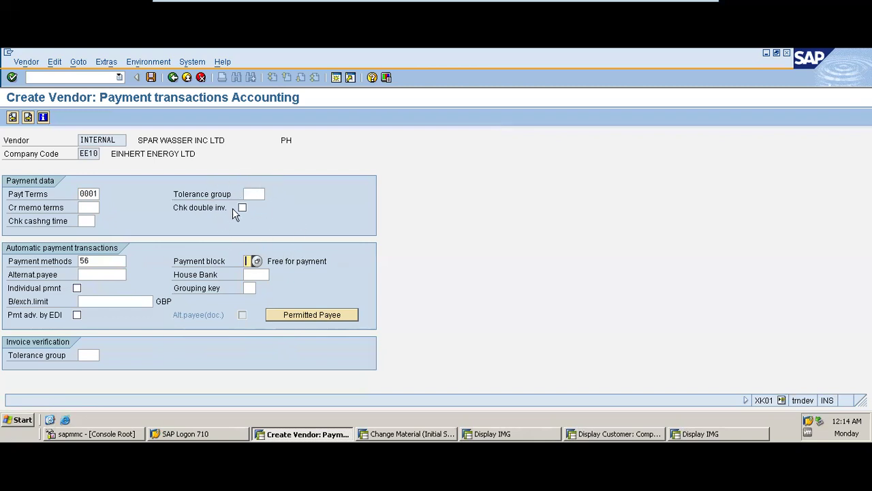
click(242, 208)
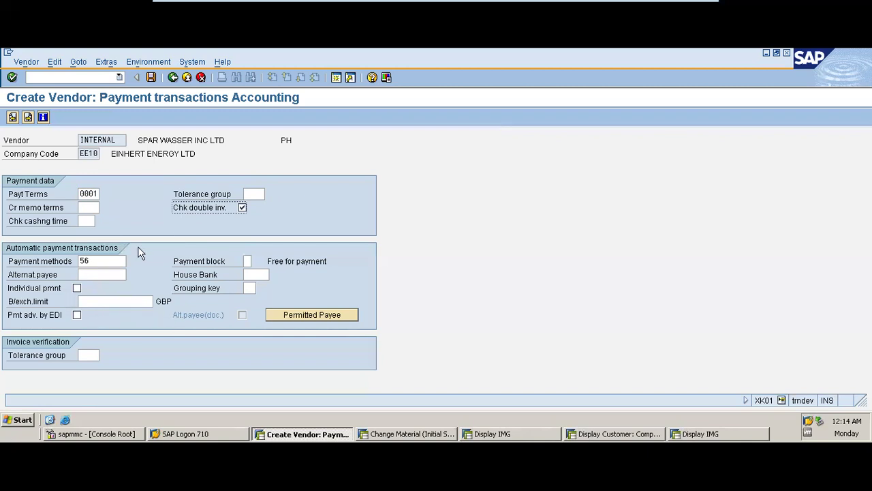
click(28, 117)
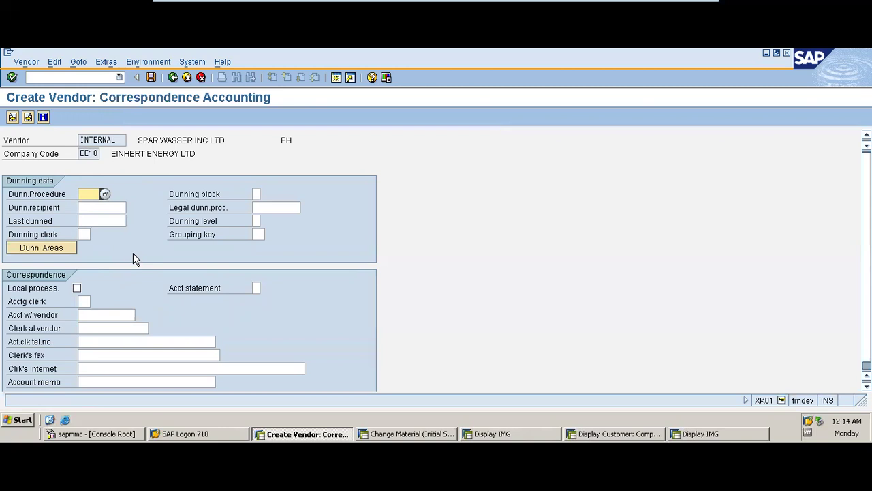
- Set account statement indicator 2 (monthly) and continue to the purchasing data screen
click(257, 288)
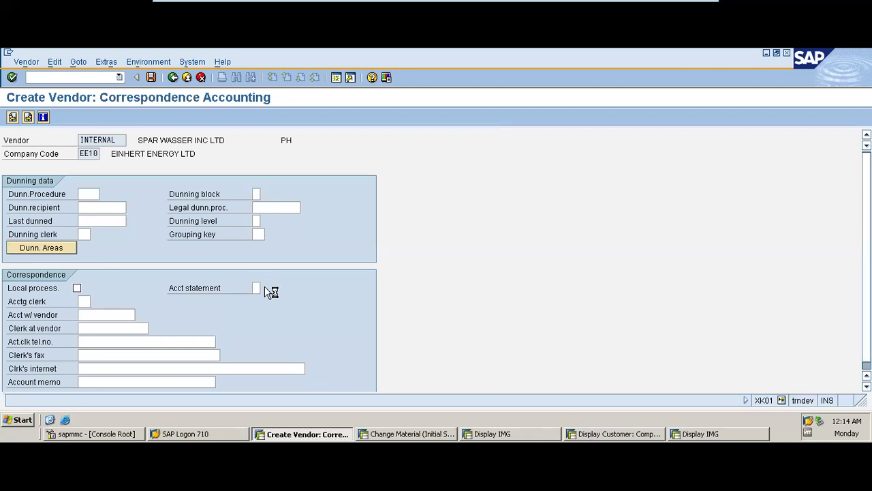
click(266, 288)
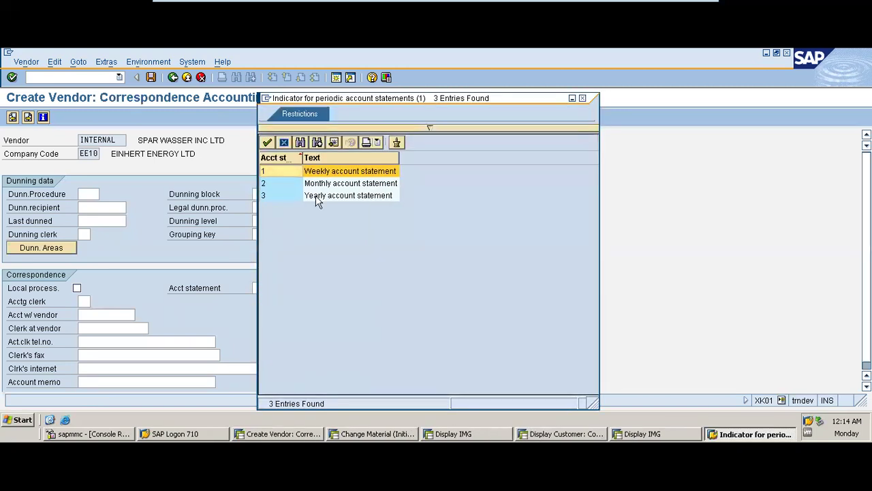
double_click(323, 184)
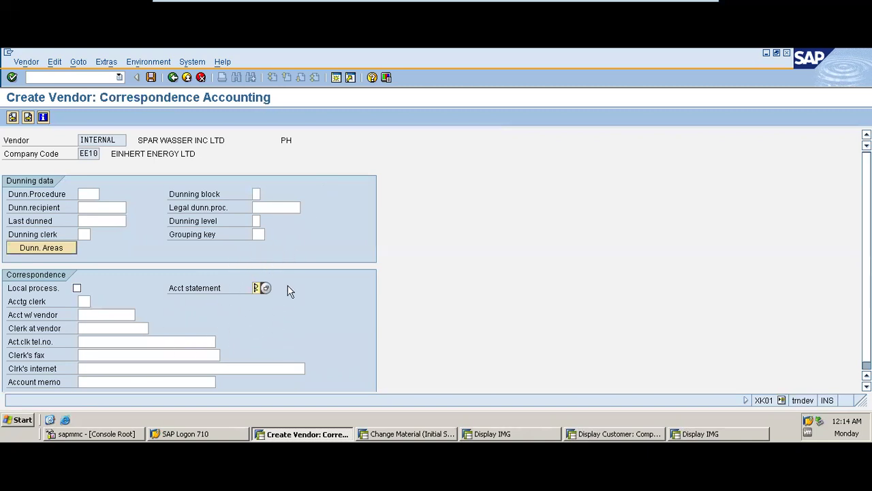
click(27, 118)
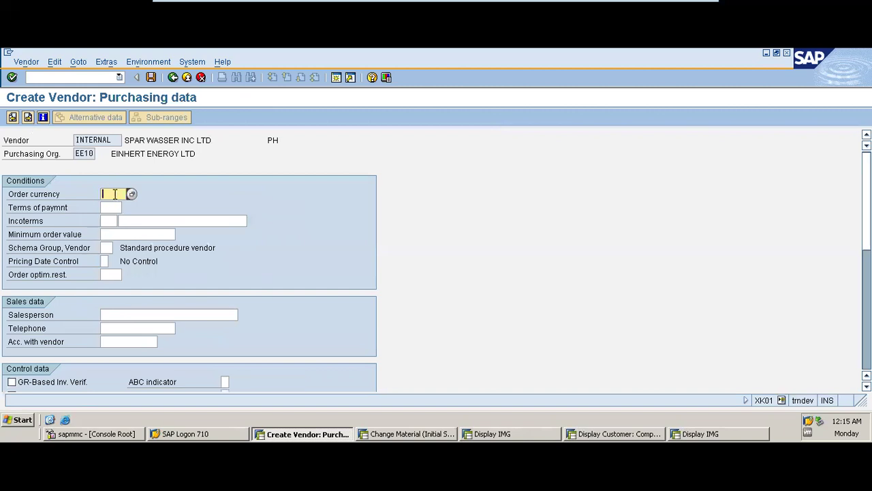
- Set the order currency to USD and purchasing payment terms to 0001
click(131, 195)
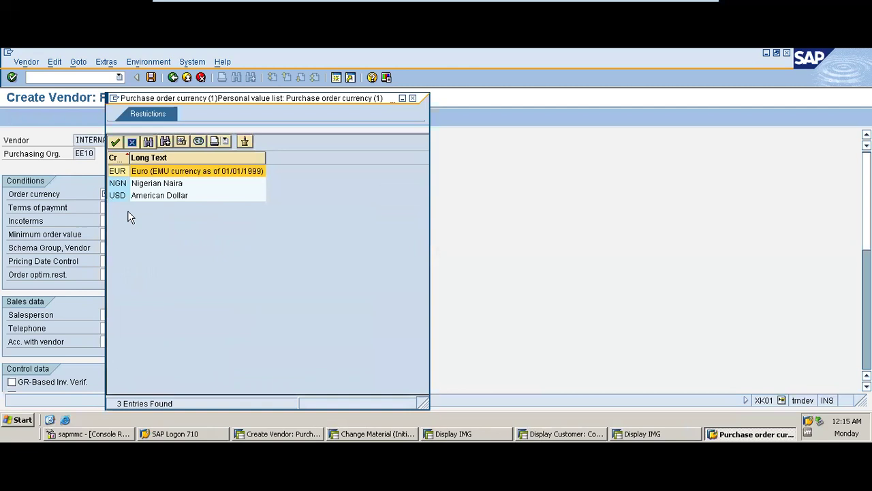
double_click(139, 196)
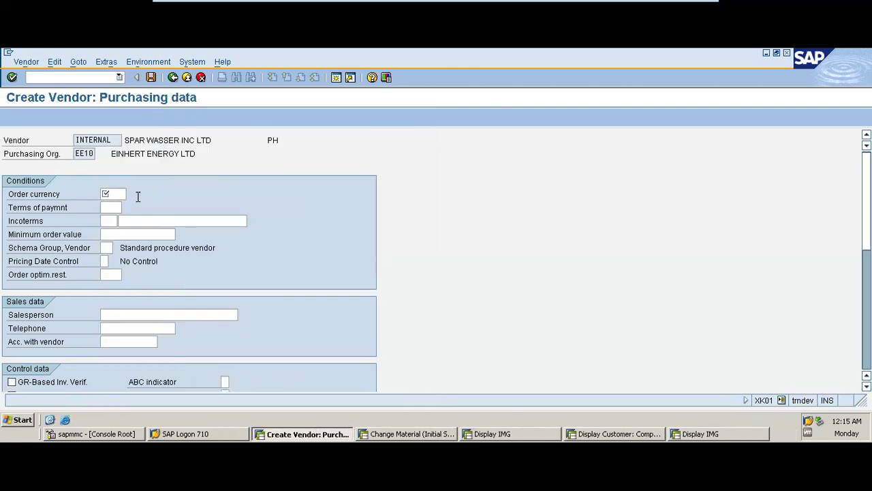
click(114, 208)
click(127, 207)
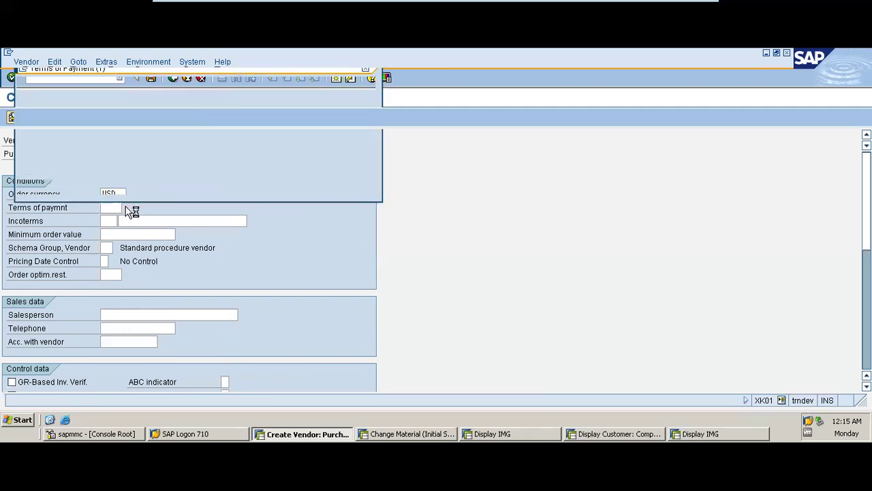
double_click(79, 139)
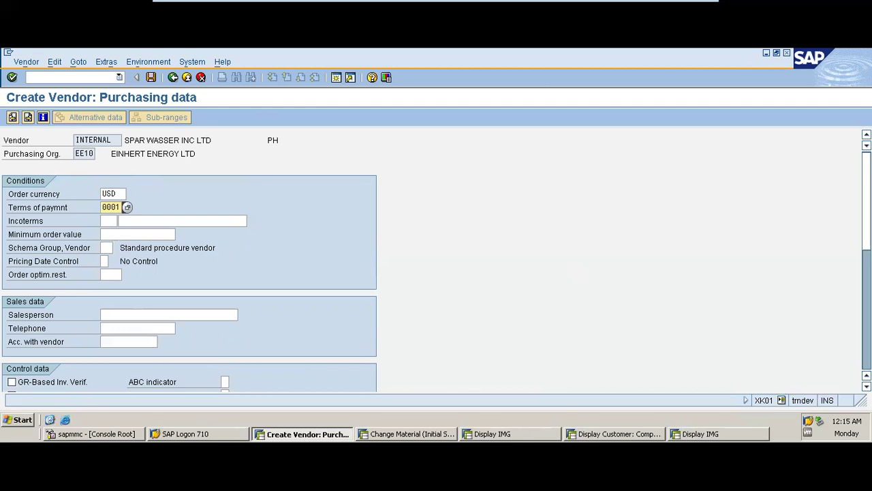
- Turn on GR-based invoice verification and require order acknowledgment
scroll(436, 259, down, 3)
scroll(205, 259, down, 2)
click(39, 249)
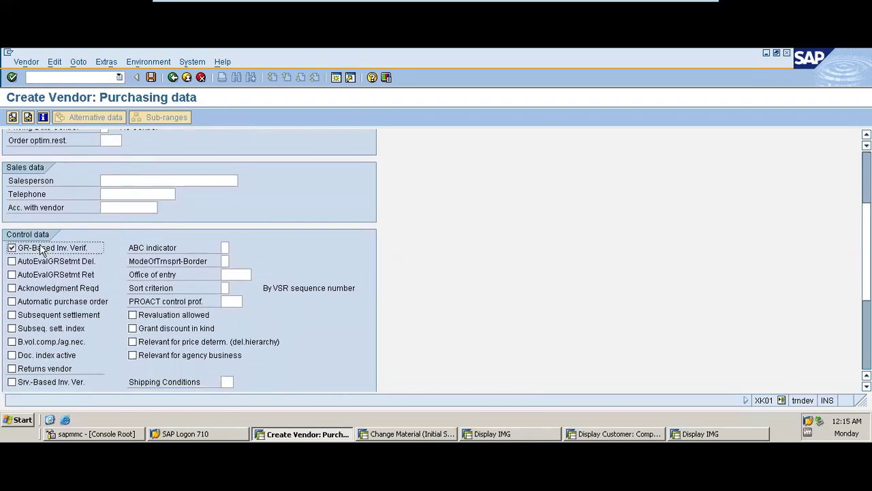
click(66, 289)
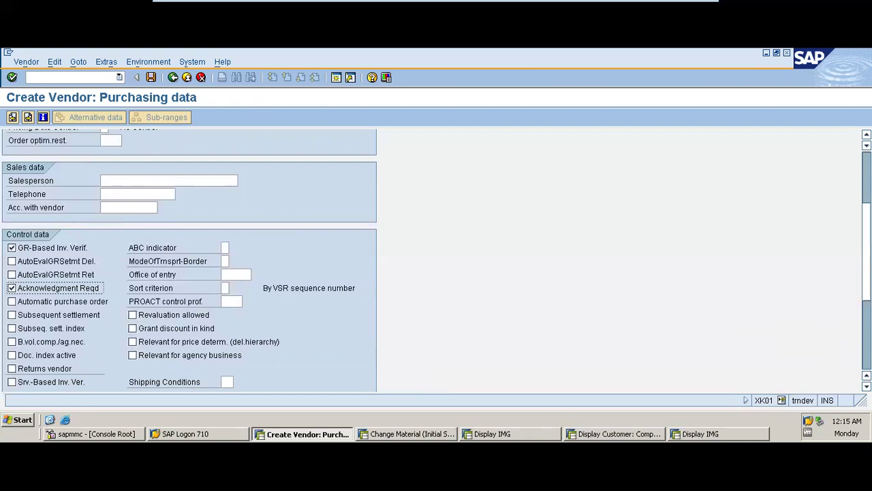
- Assign purchasing group EEL and continue to the partner functions screen
scroll(607, 283, down, 5)
click(101, 242)
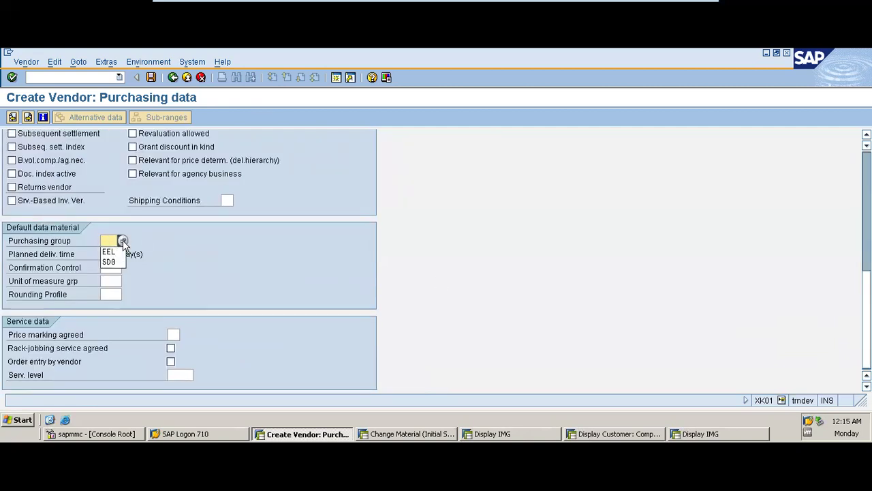
click(122, 240)
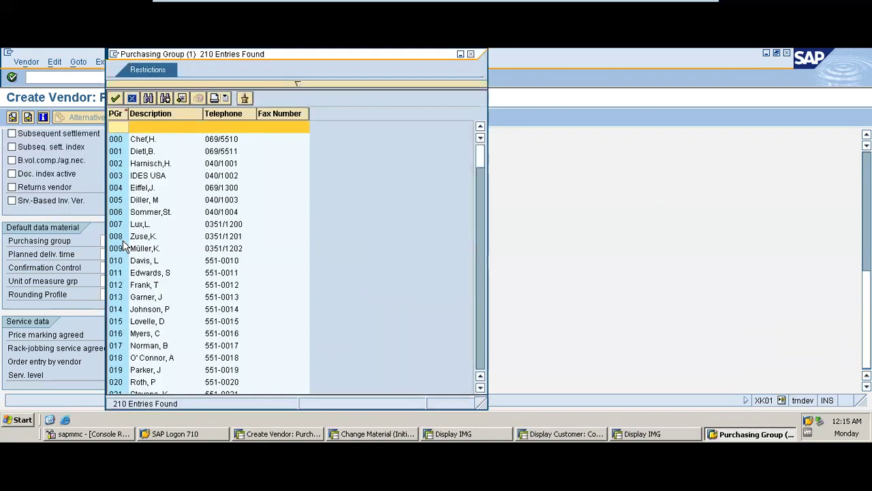
click(479, 363)
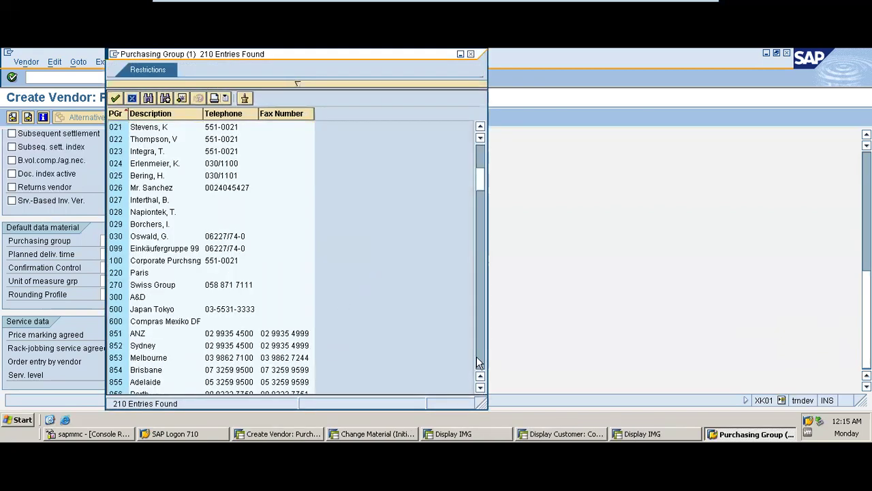
click(479, 363)
click(479, 362)
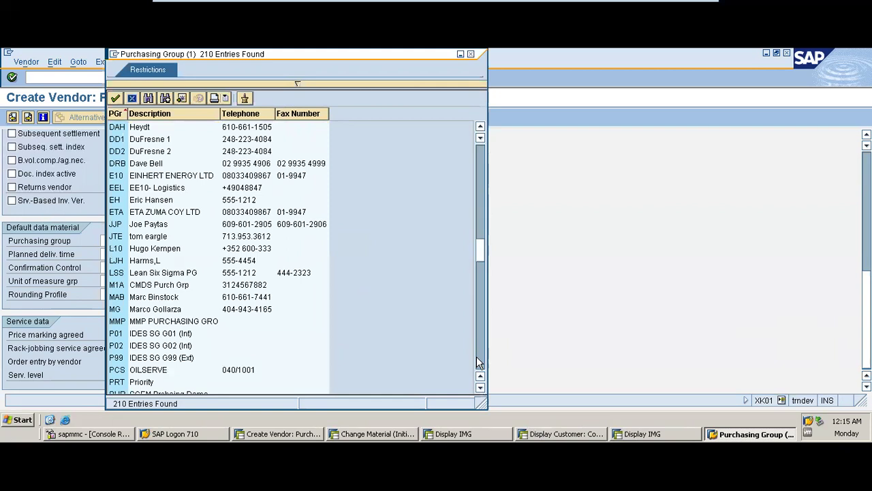
click(479, 362)
click(479, 206)
double_click(162, 189)
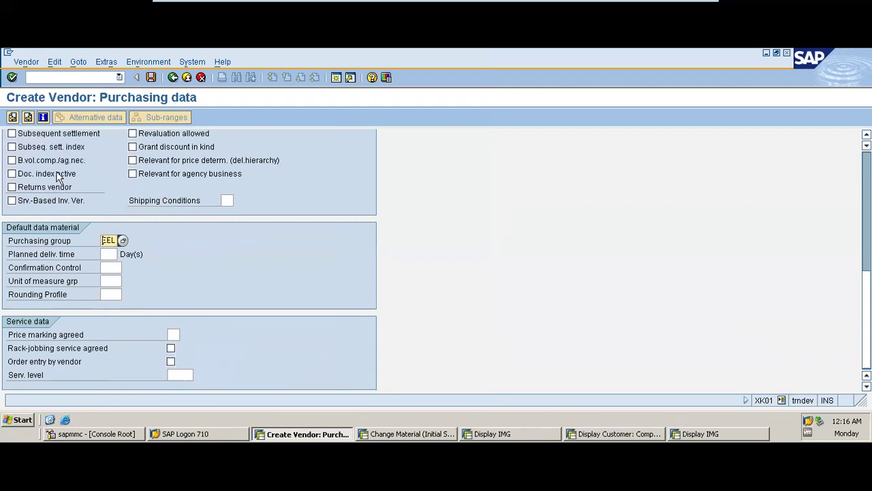
click(28, 118)
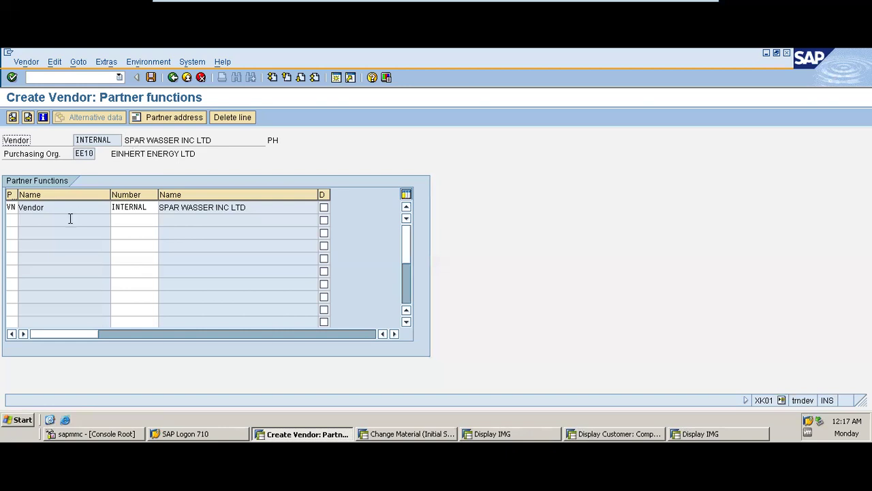
- Add a Forwarding agent (FA) partner row with vendor 100328 TOTAL LPG LTD
click(13, 220)
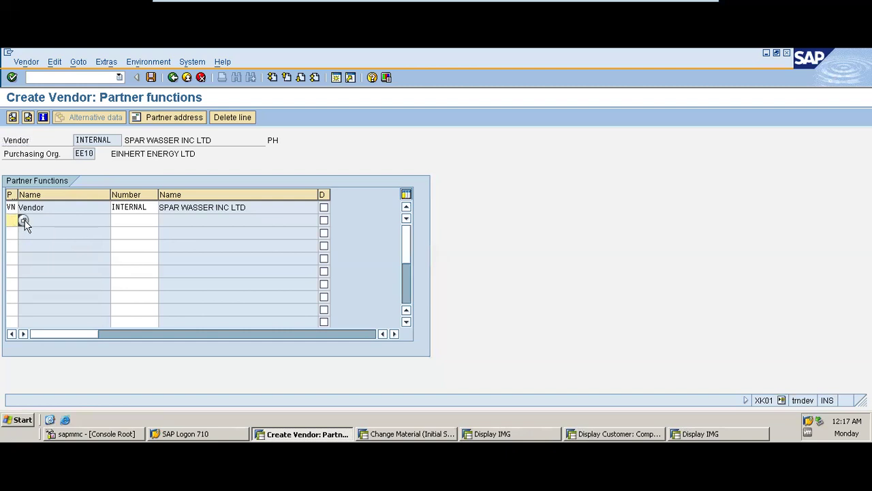
click(23, 221)
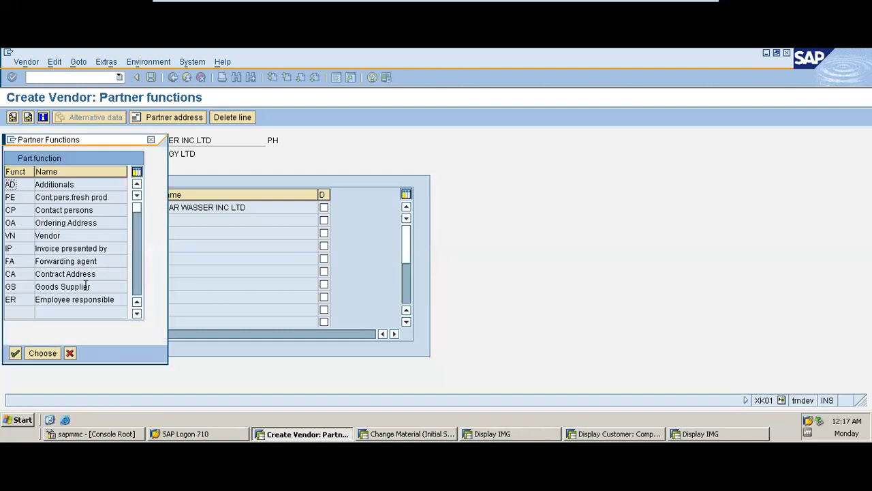
double_click(73, 261)
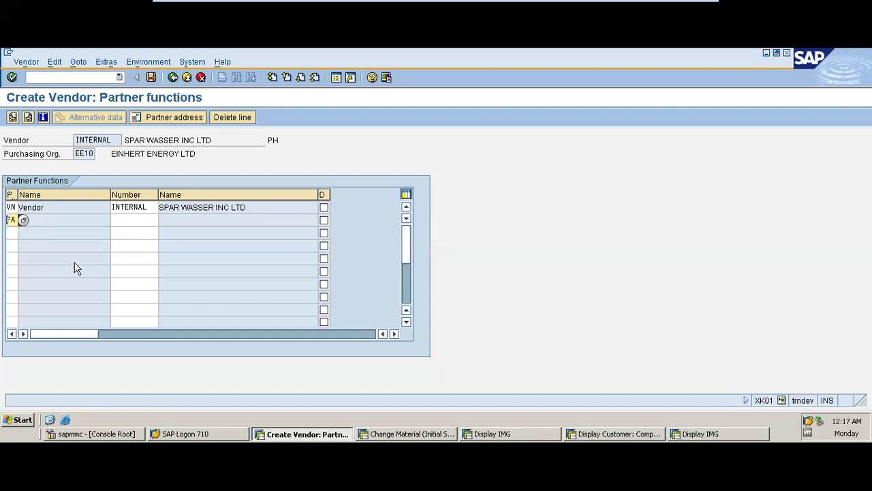
click(121, 220)
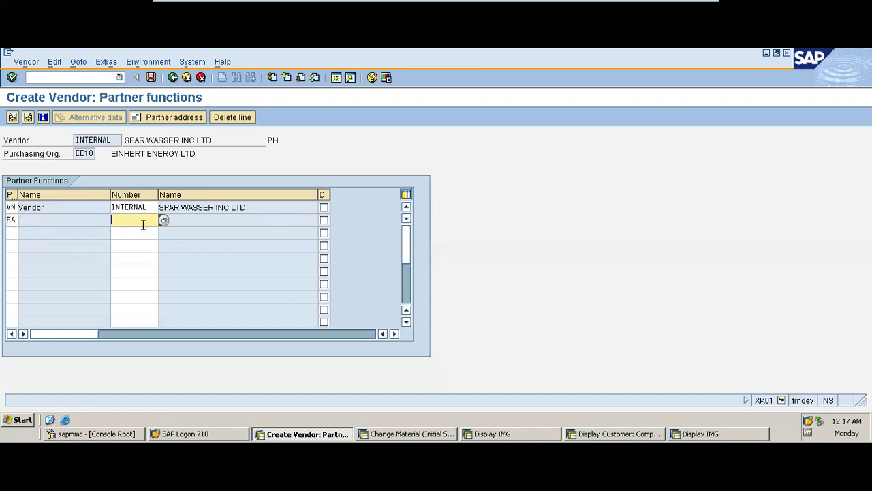
click(164, 220)
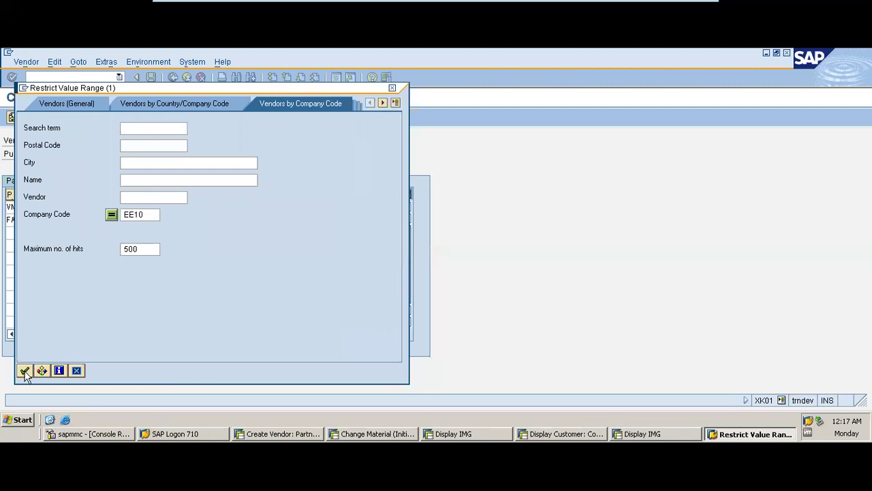
click(24, 370)
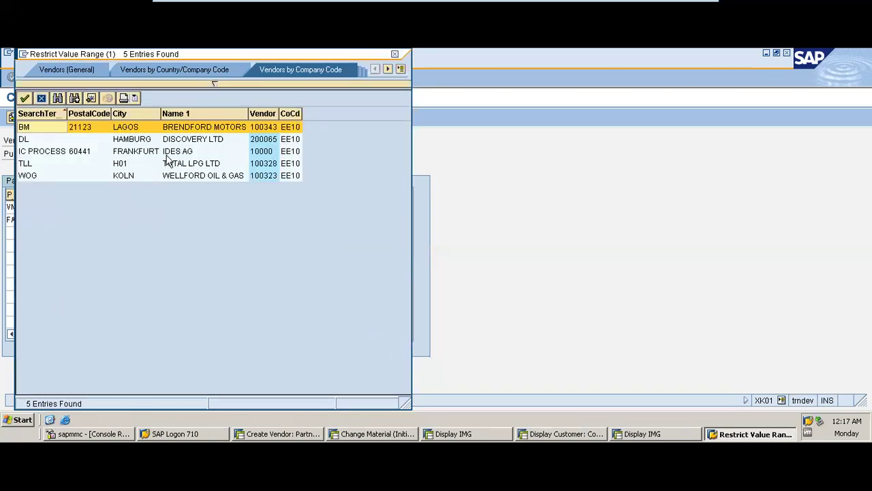
double_click(190, 166)
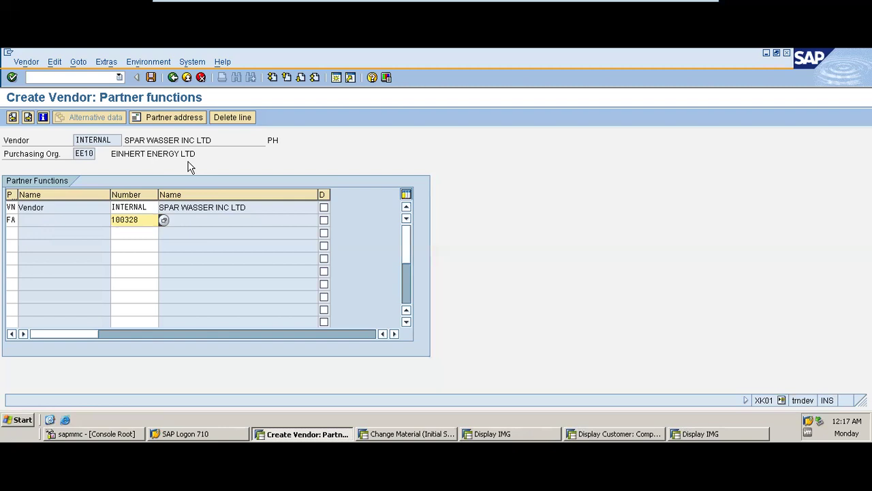
key(Return)
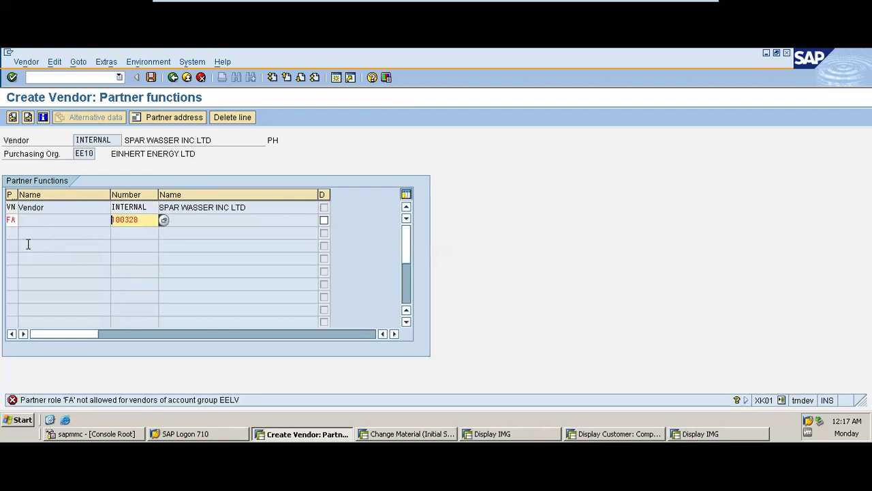
- Change the role to Invoice presented by (IP) with partner vendor 200065 DISCOVERY LTD
click(12, 219)
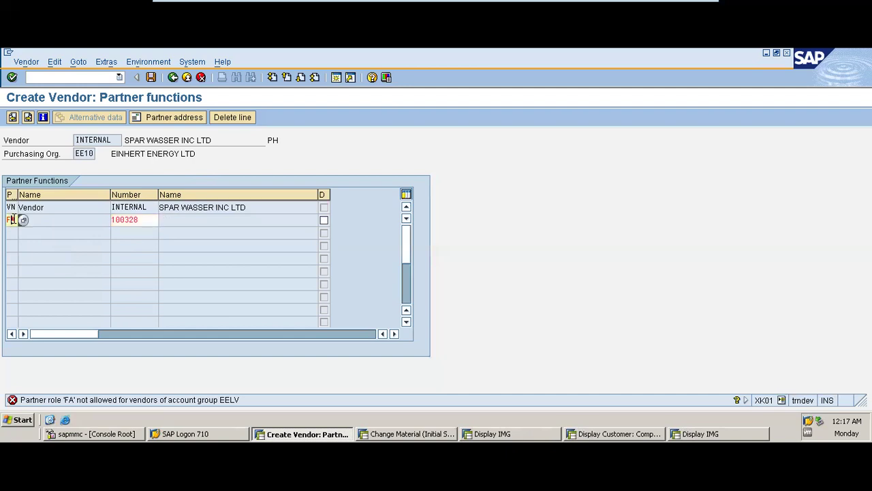
click(22, 220)
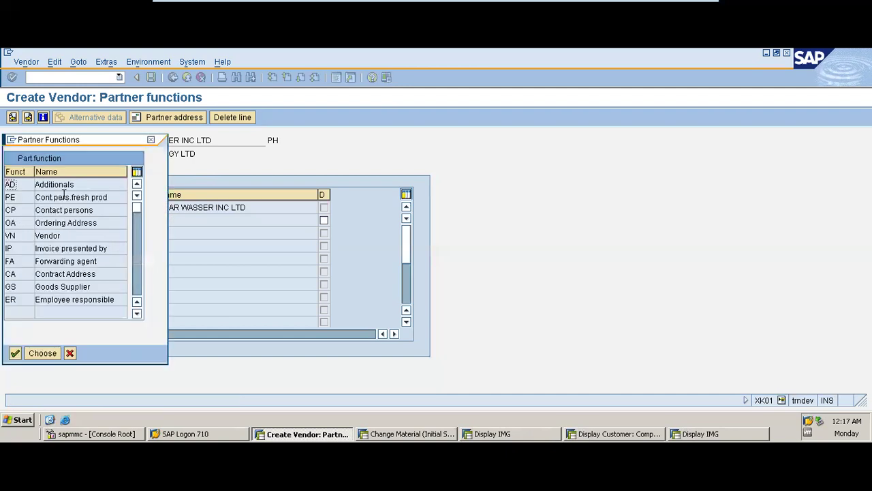
double_click(61, 249)
key(Return)
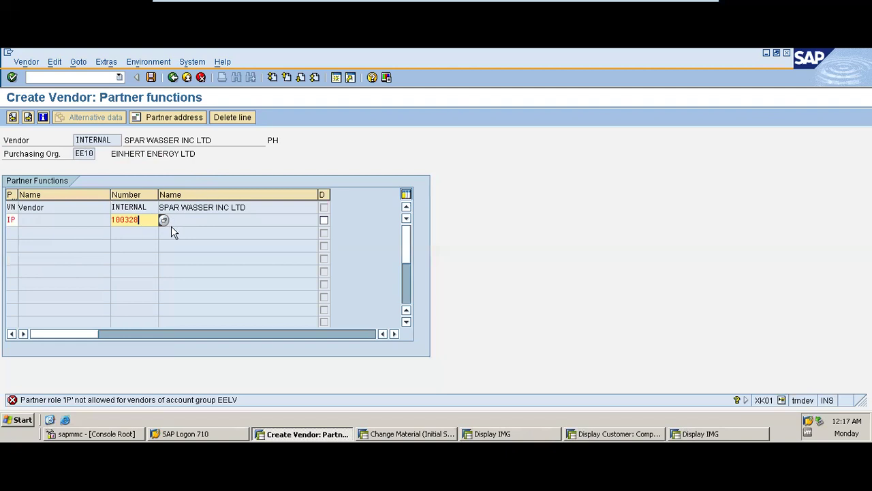
click(163, 220)
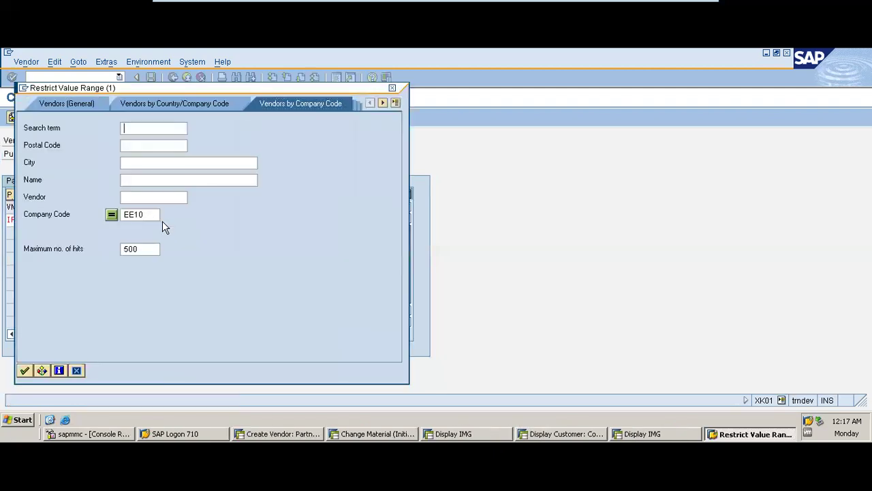
click(25, 370)
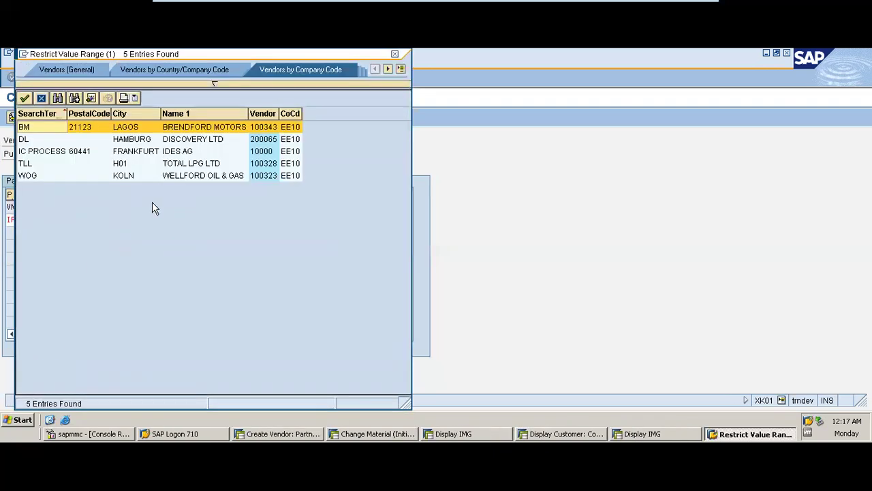
double_click(192, 140)
key(Return)
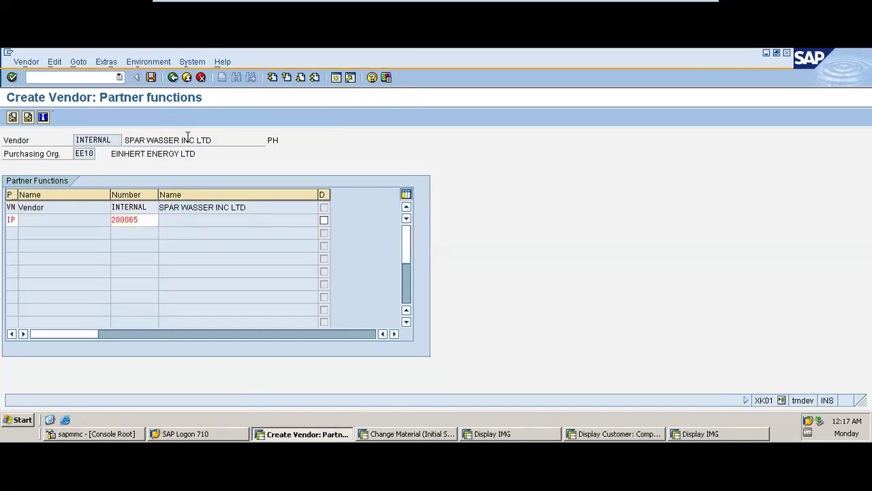
click(13, 223)
click(23, 220)
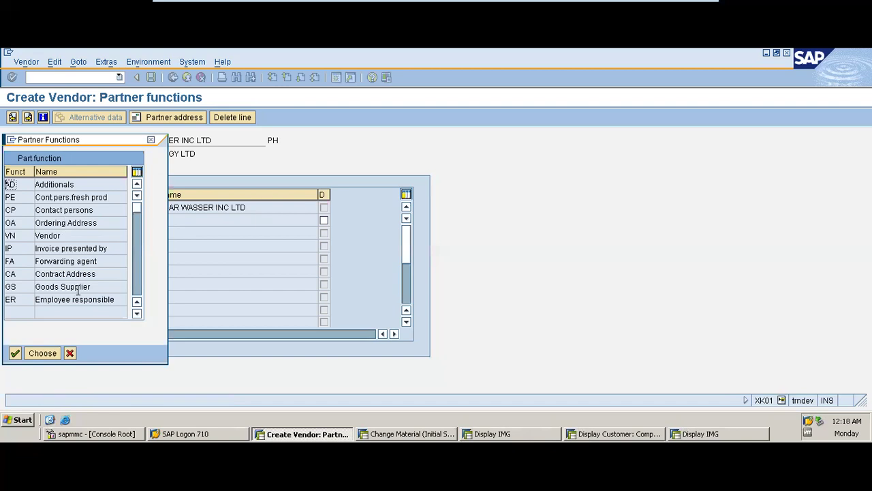
- Re-enter FA as the partner role with partner number INTERNAL and check it
double_click(49, 236)
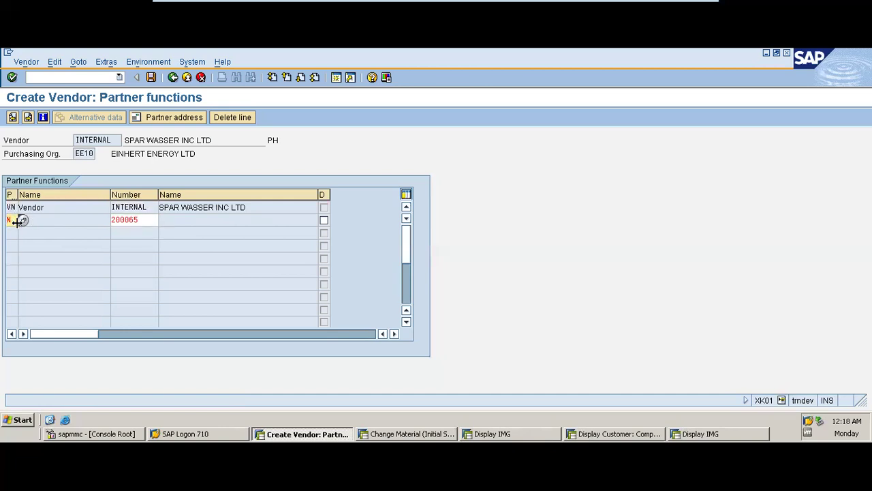
key(BackSpace)
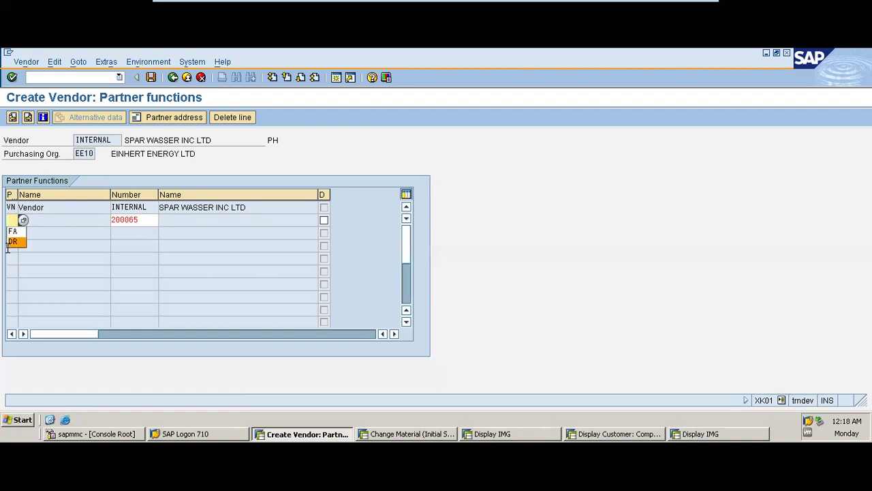
click(15, 232)
click(148, 223)
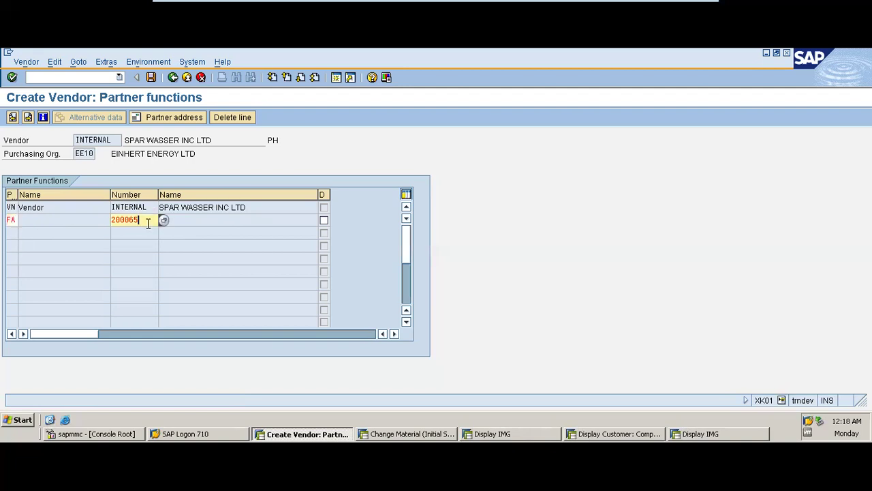
key(BackSpace)
key(BackSpace)
key(BackSpace)
key(BackSpace)
key(Return)
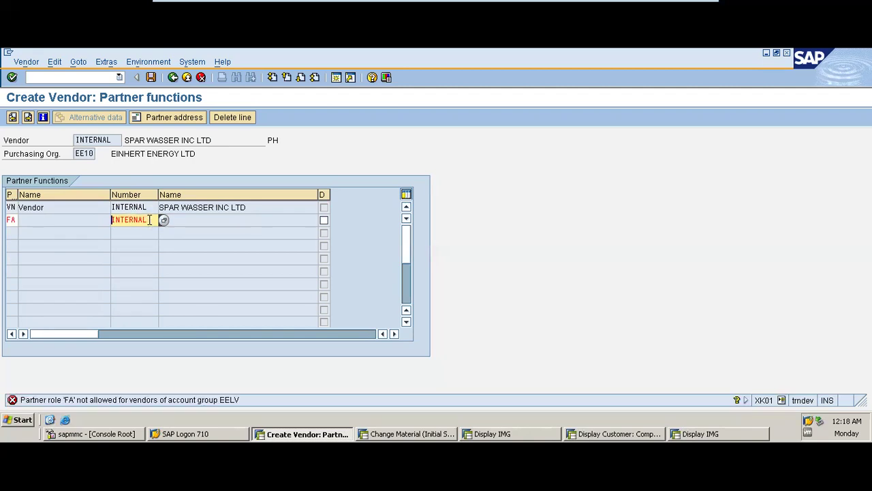
- Delete the rejected FA partner row and advance to the save prompt
click(9, 219)
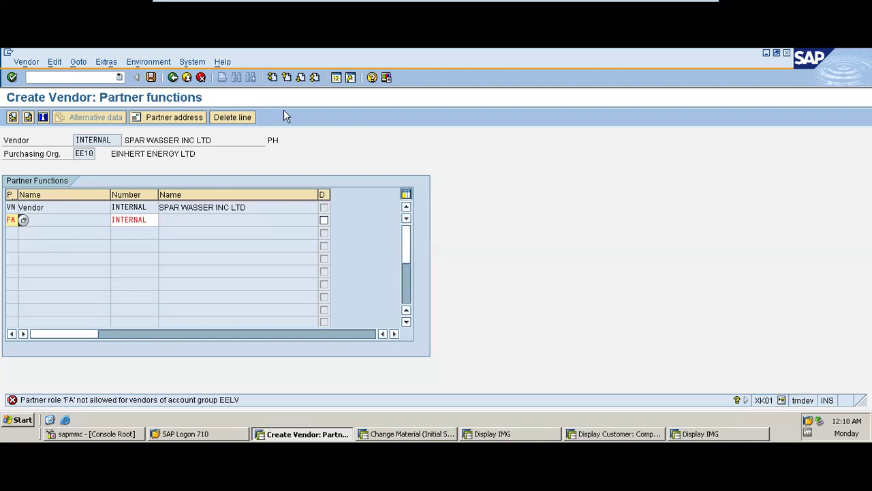
click(232, 117)
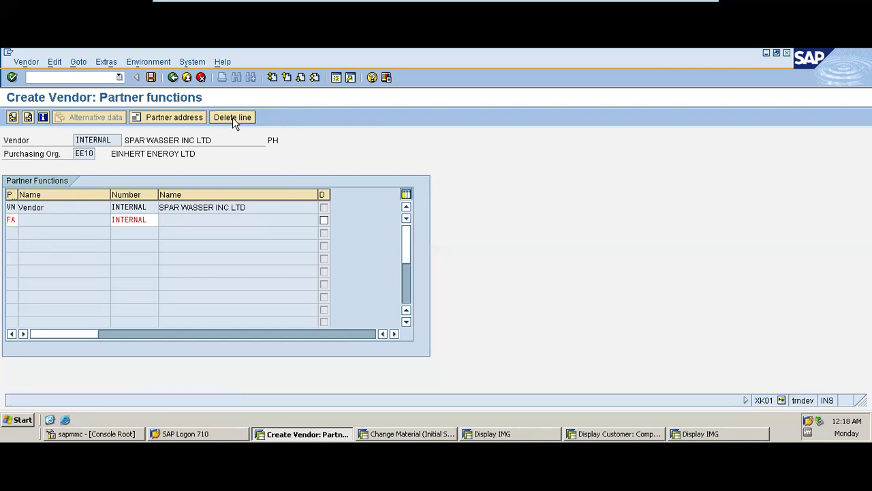
key(Return)
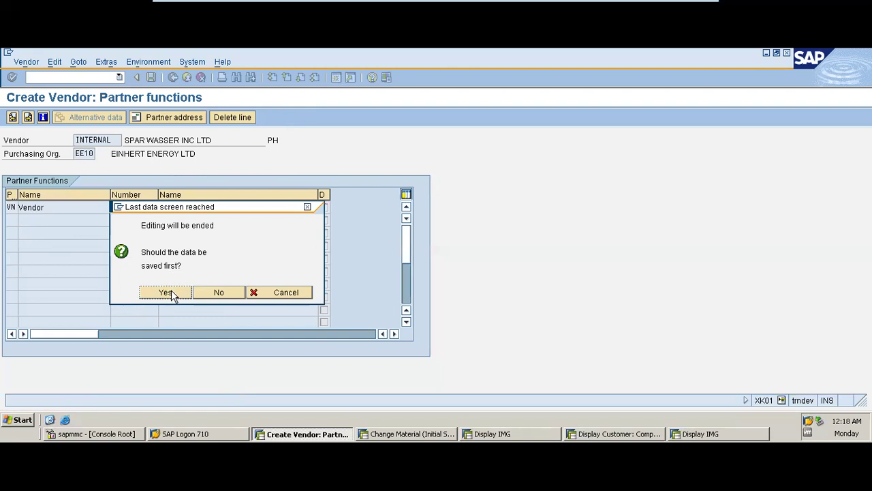
- Confirm saving vendor SPAR WASSER INC LTD, minimize VMware, and open slide 33 Vendor Data Creation
click(174, 295)
mouse_move(636, 6)
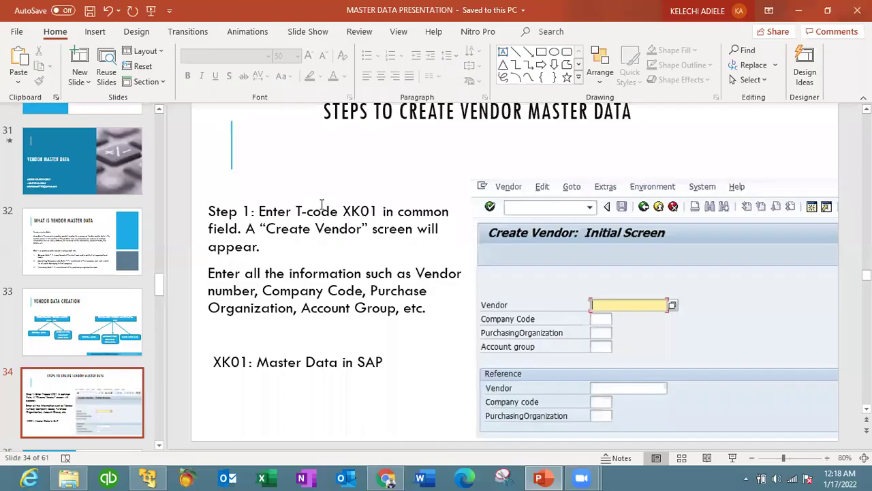
click(667, 8)
click(98, 333)
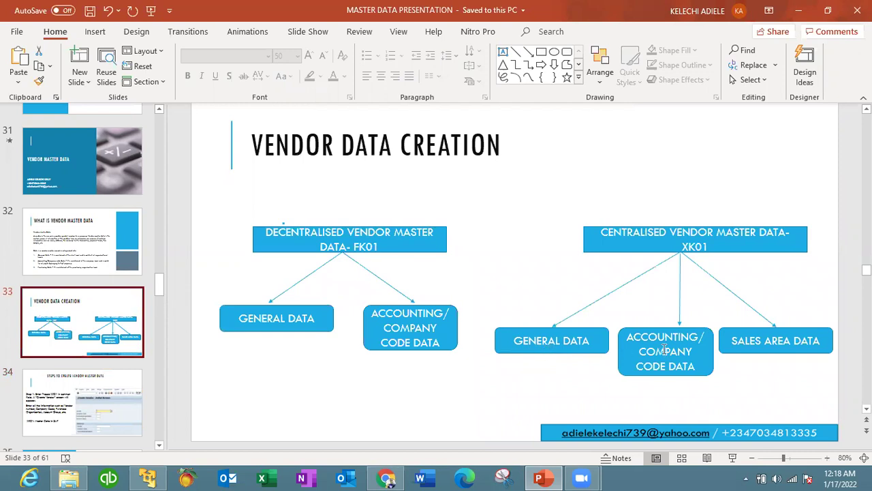
- Change the SALES AREA DATA box text to PURCHASE ORG DATA, then go to slide 34
click(762, 344)
key(BackSpace)
key(BackSpace)
key(BackSpace)
key(BackSpace)
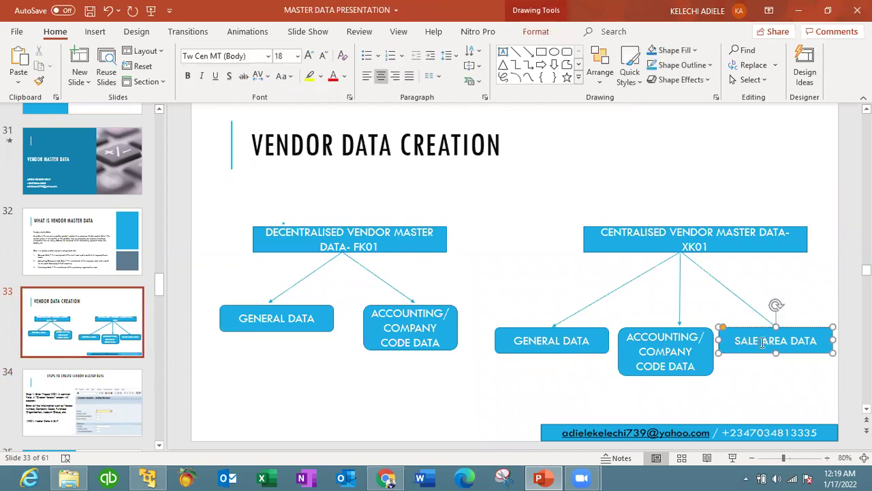
key(BackSpace)
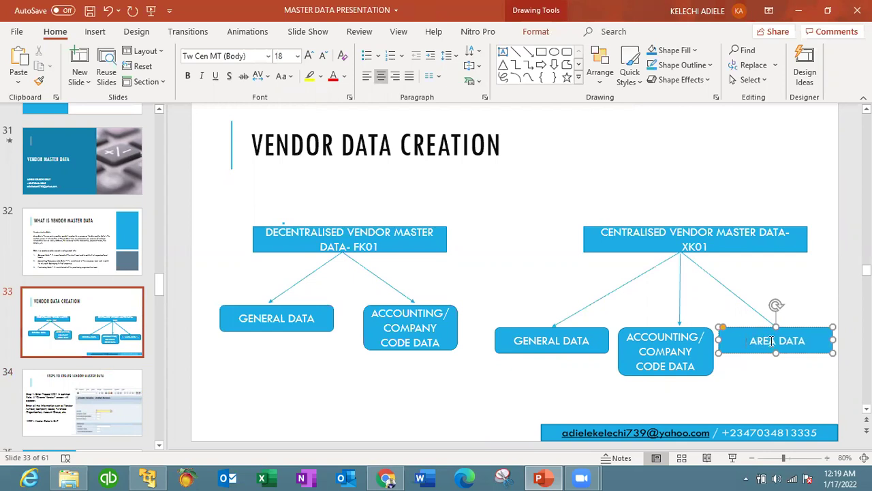
key(BackSpace)
key(BackSpace)
key(BackSpace)
key(BackSpace)
text(PURCHASE O)
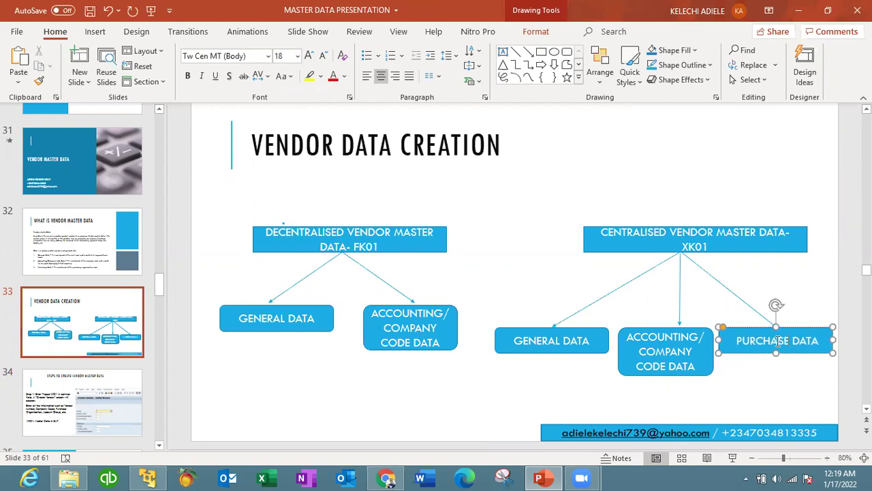
text(RG)
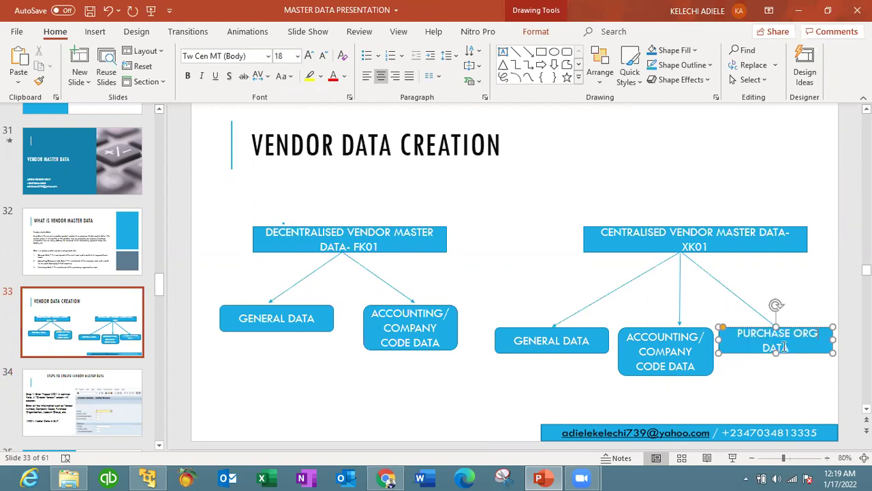
click(797, 409)
click(86, 415)
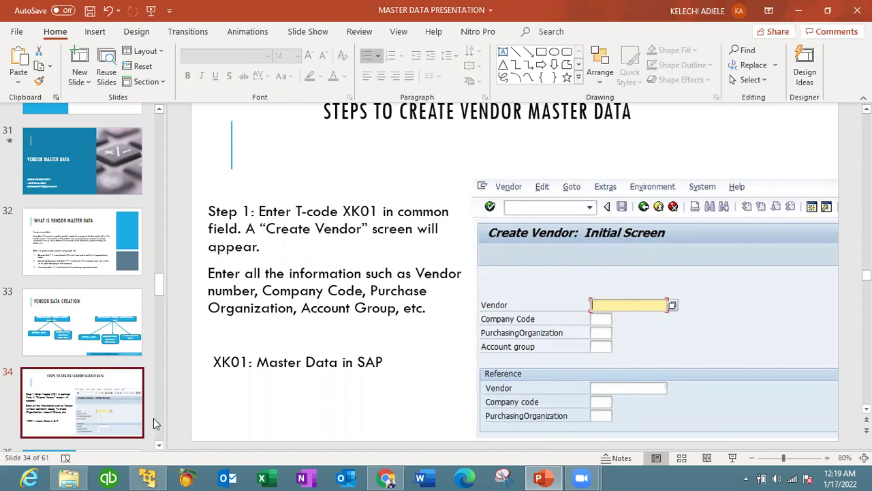
- Browse slides 35, 36 and 37, settle on slide 36, and switch back to SAP
scroll(156, 441, down, 3)
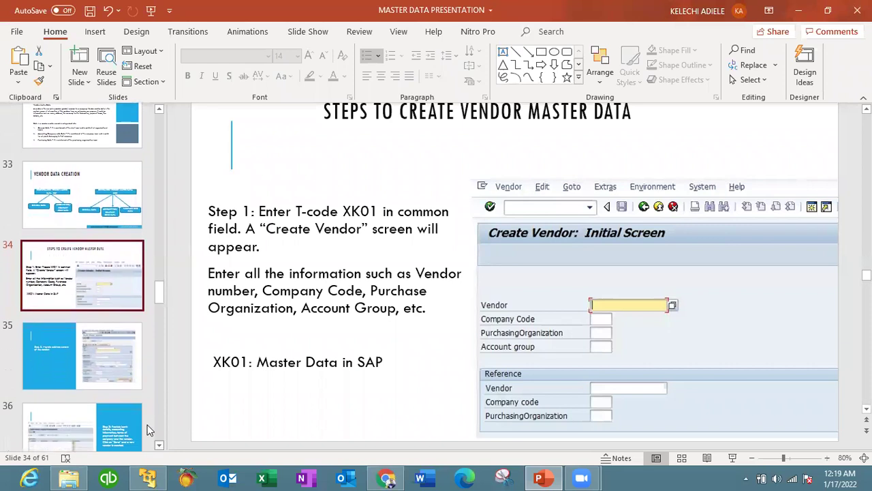
click(88, 348)
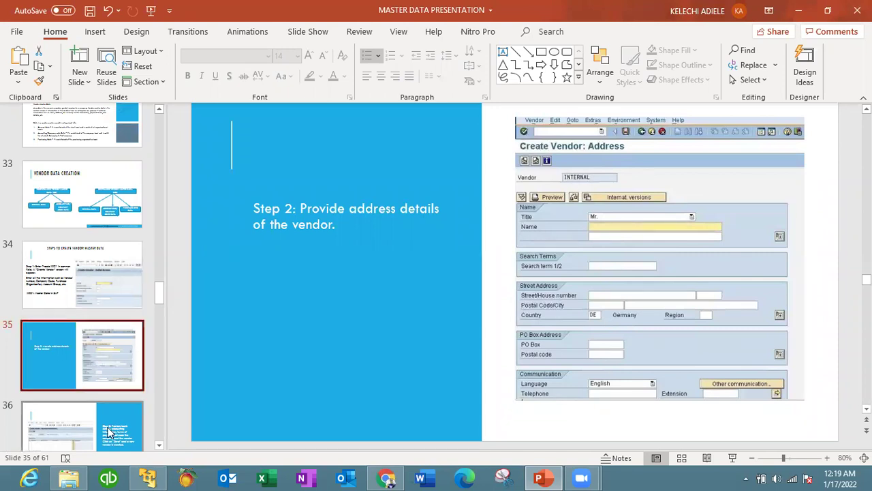
click(82, 426)
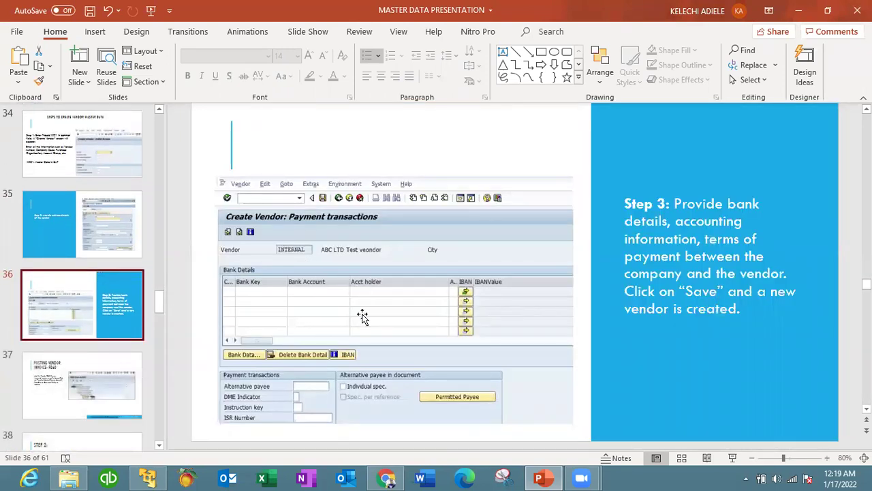
click(126, 402)
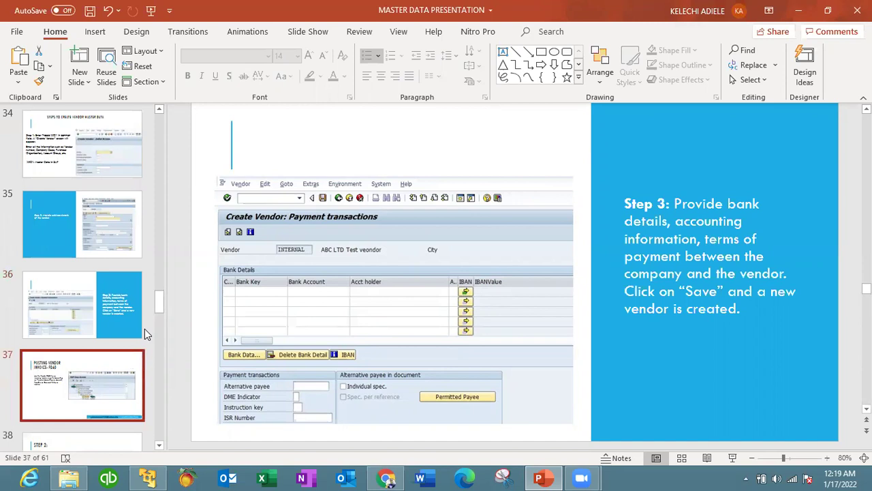
click(116, 293)
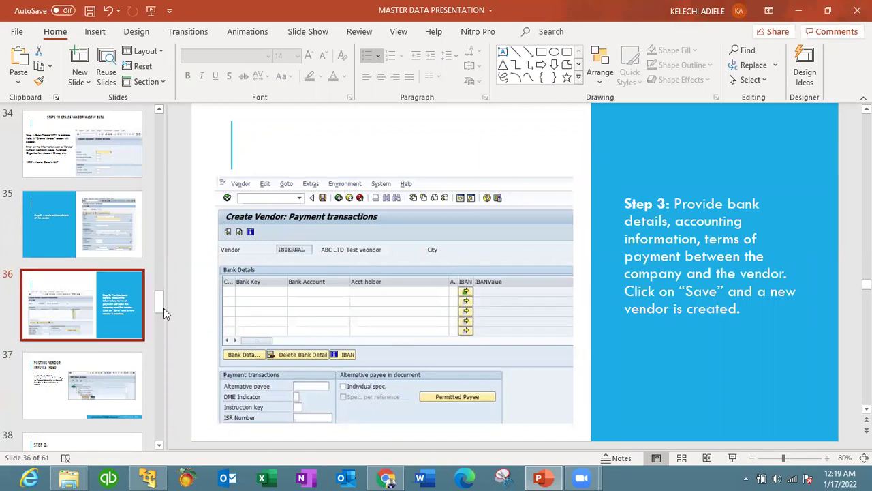
scroll(160, 304, down, 3)
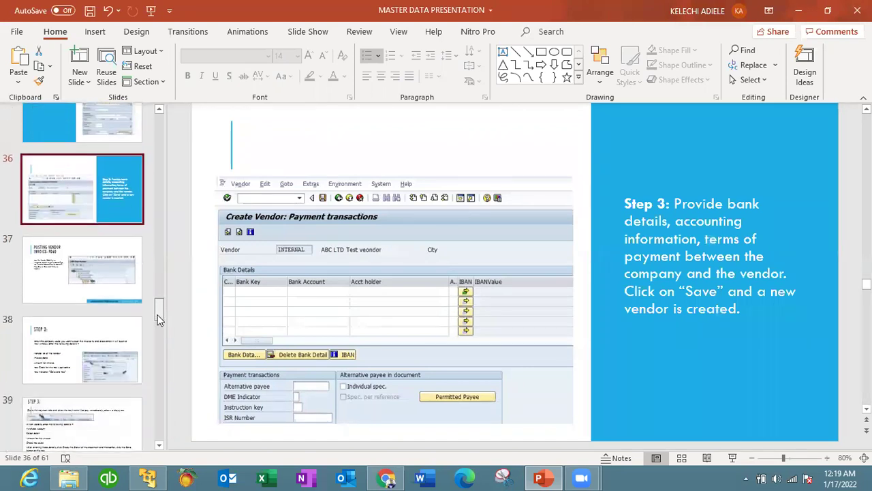
click(147, 478)
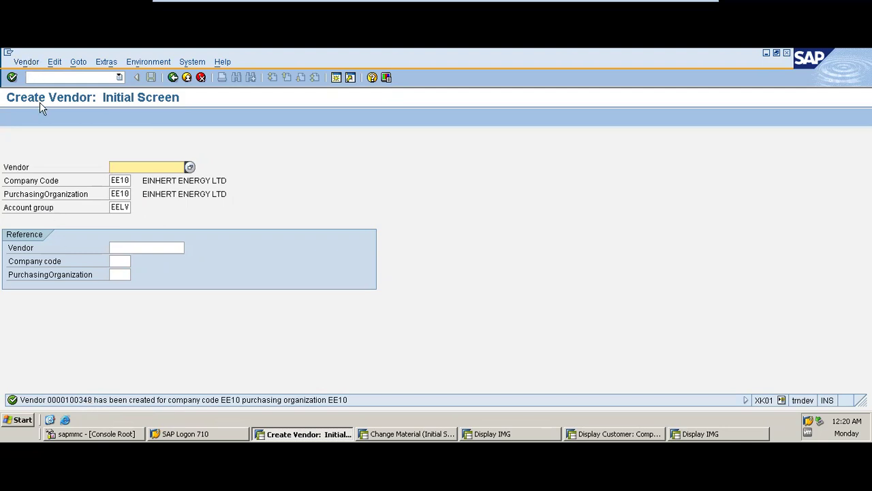
- Open Display Vendor (XK03) for SPAR WASSER INC LTD via Vendor > Display, company code and purchasing organization EE10
click(106, 62)
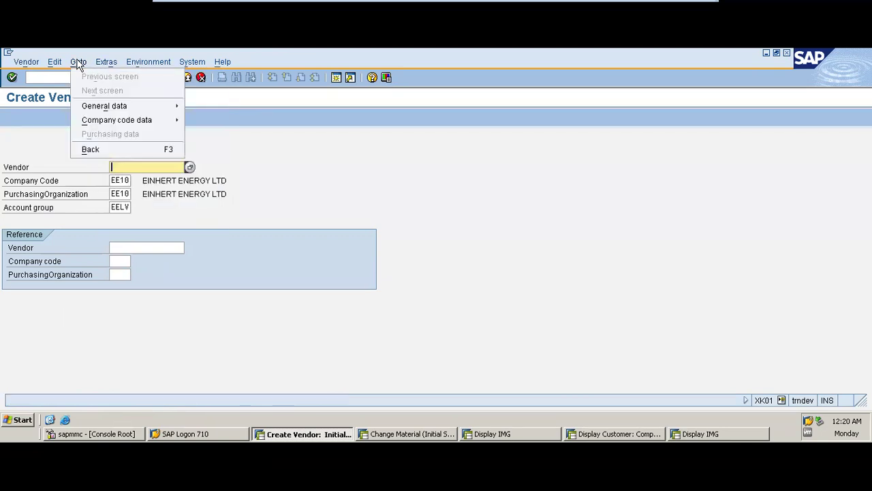
click(46, 162)
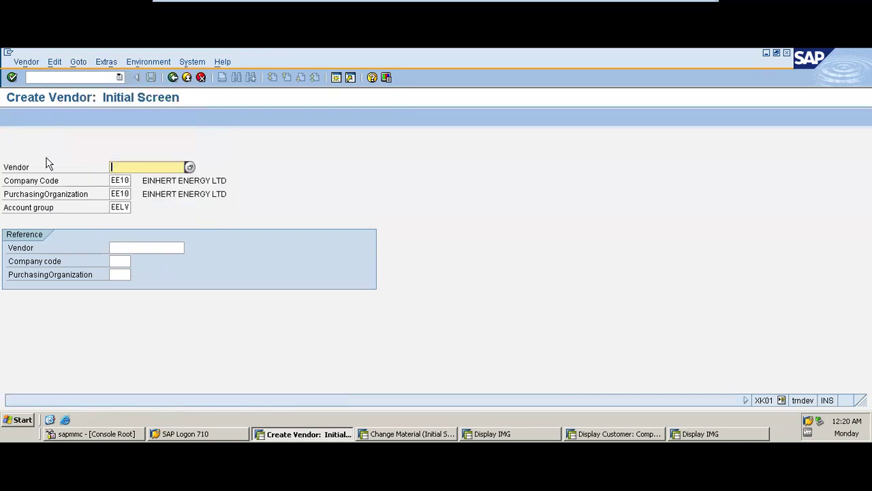
click(24, 62)
click(39, 106)
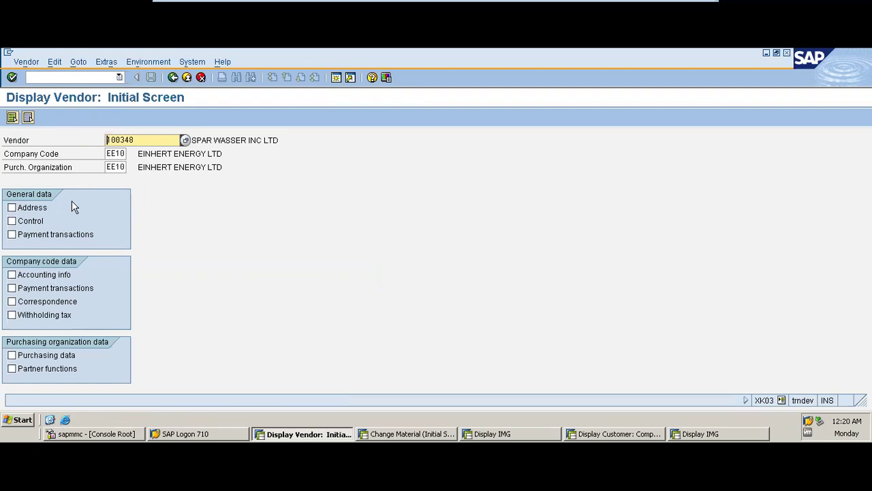
- Show the vendor's EE10 accounting info and payment transactions, then switch the record to change mode
click(51, 289)
click(48, 276)
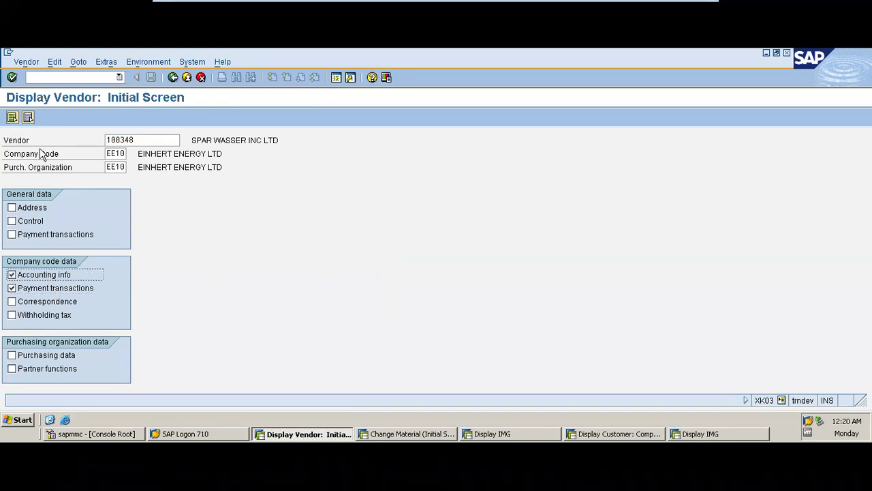
key(Return)
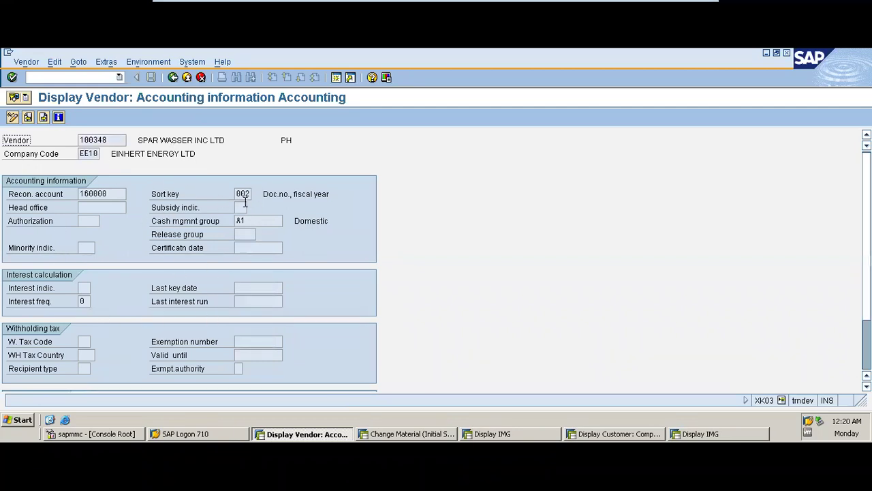
click(13, 118)
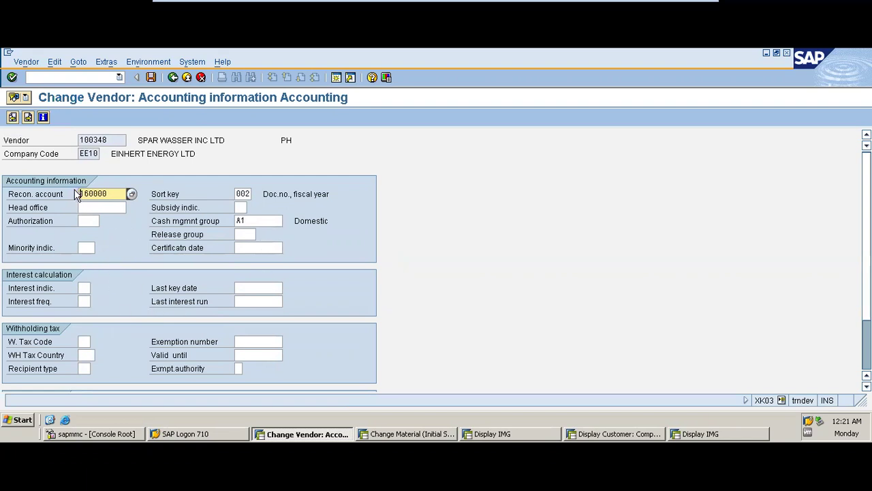
- Browse the vendor's object services menu without choosing anything, then return to Display Vendor: Initial Screen
click(26, 99)
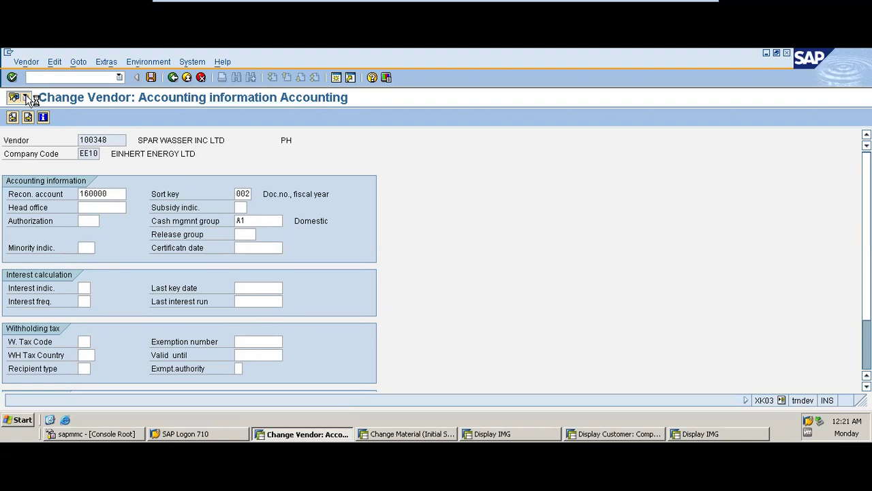
click(26, 98)
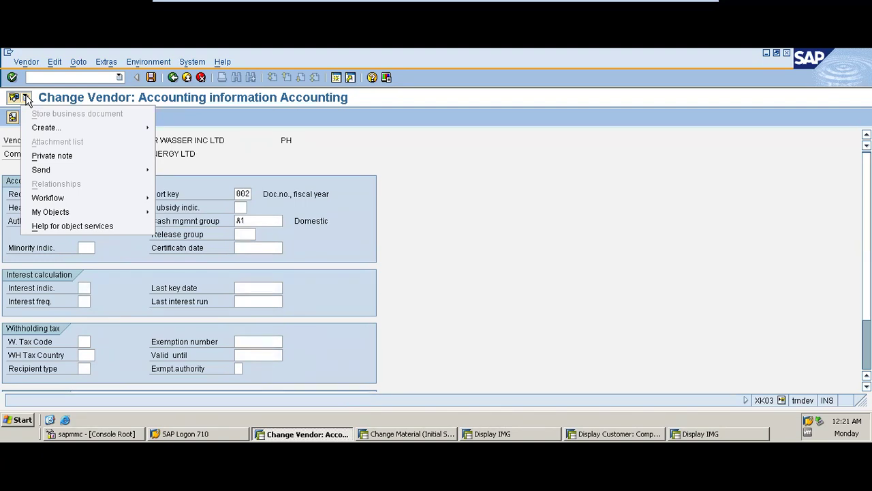
mouse_move(56, 134)
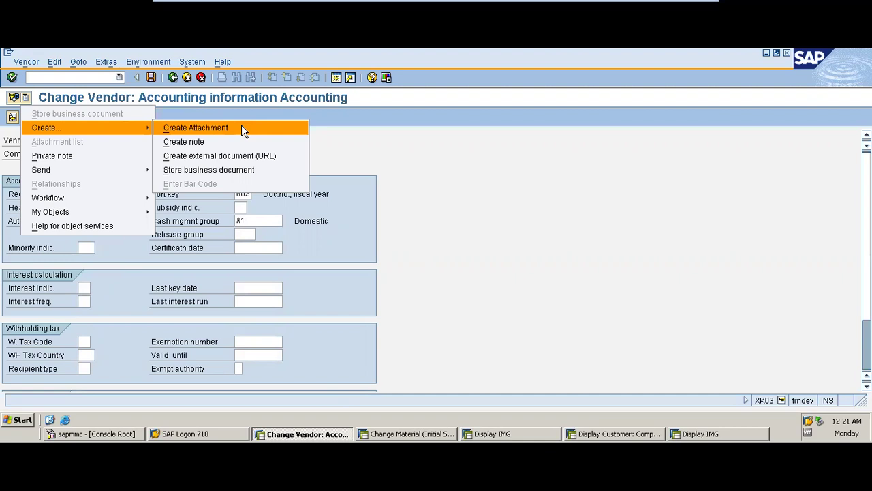
click(348, 170)
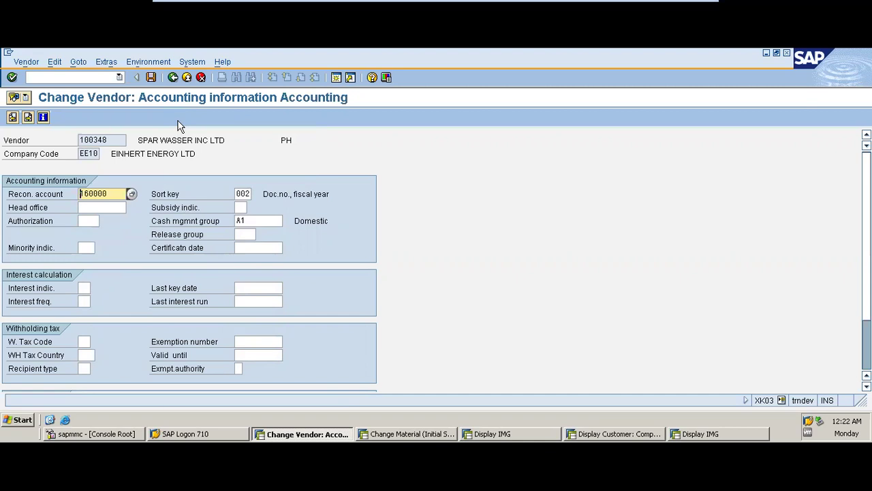
click(30, 98)
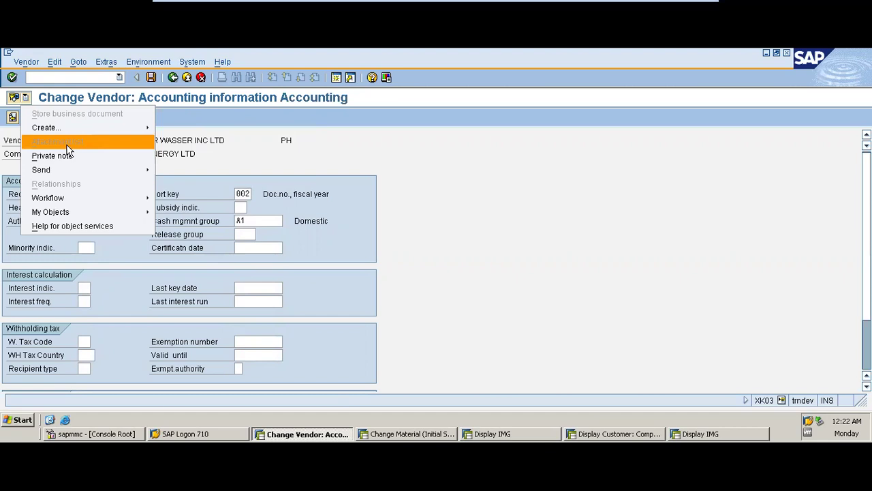
mouse_move(82, 199)
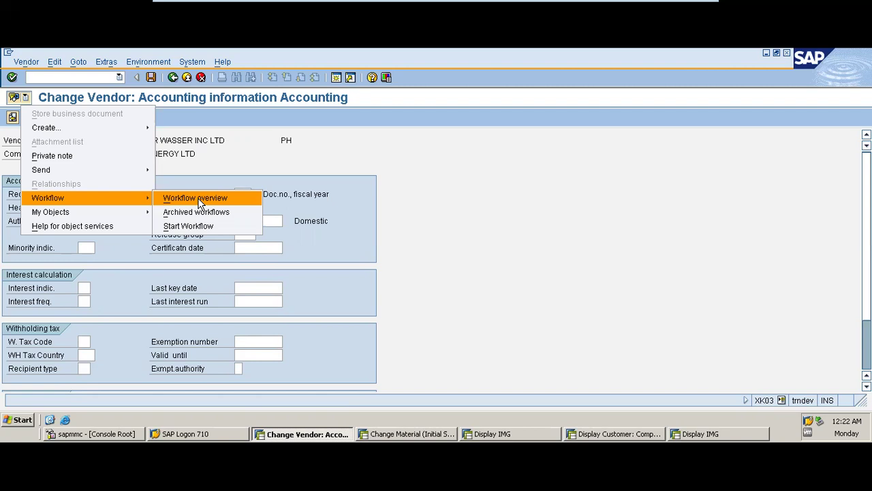
click(257, 147)
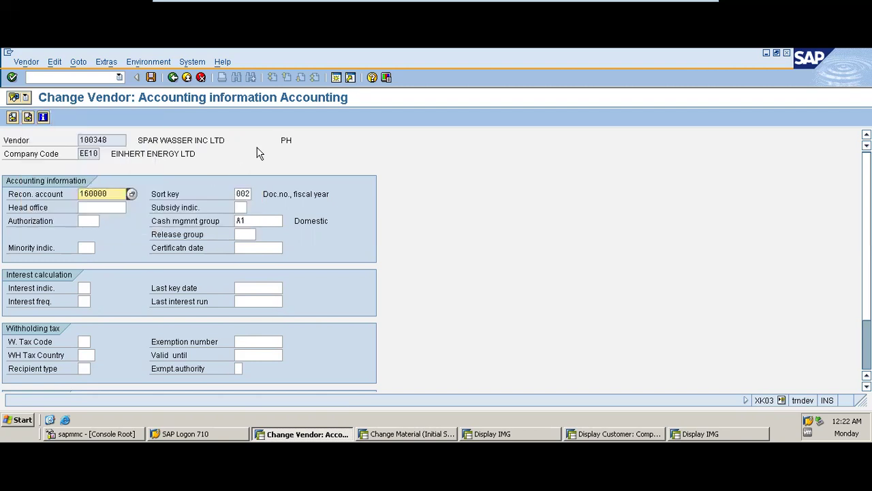
click(173, 78)
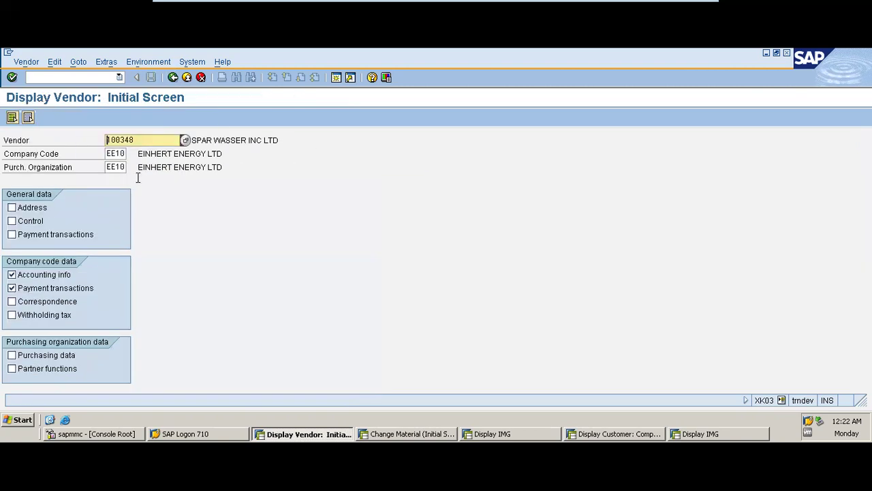
- Return to SAP Easy Access and browse Financial Accounting > Accounts Payable > Master Records, then collapse them
click(173, 77)
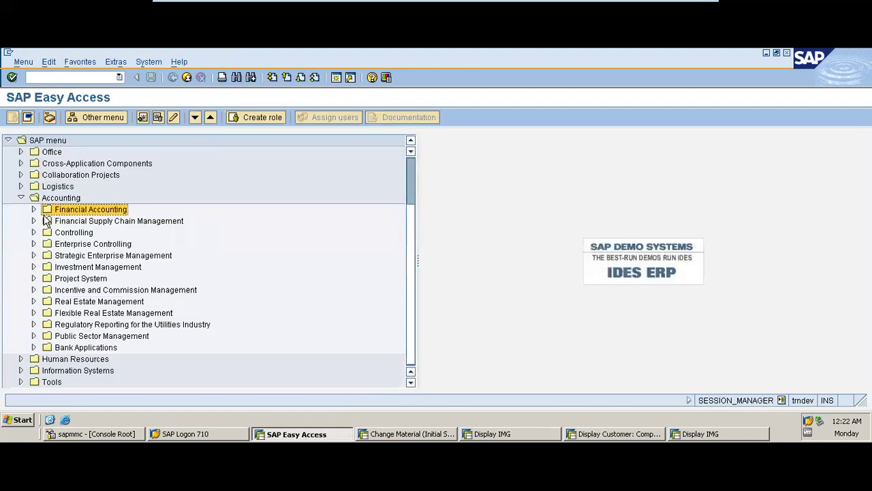
click(33, 210)
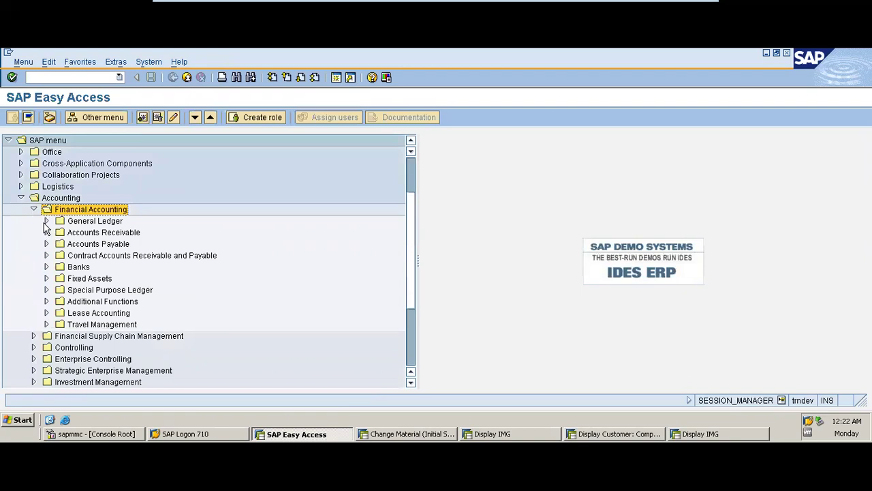
click(45, 243)
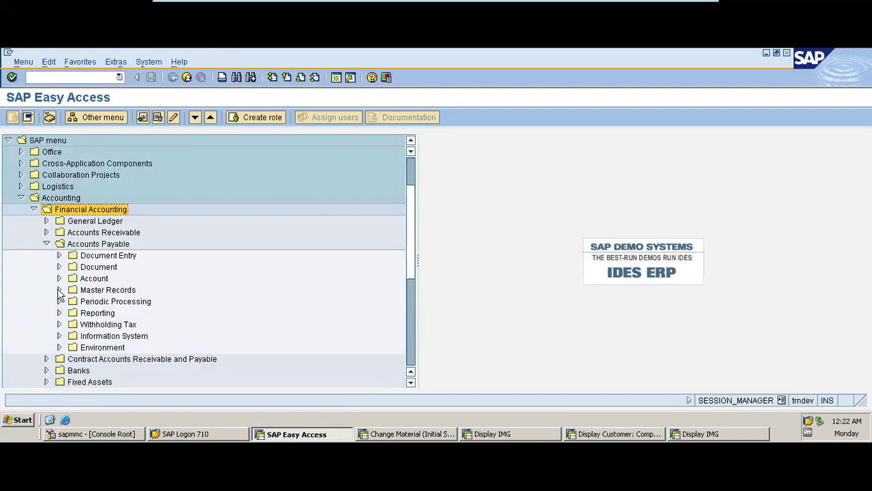
click(58, 289)
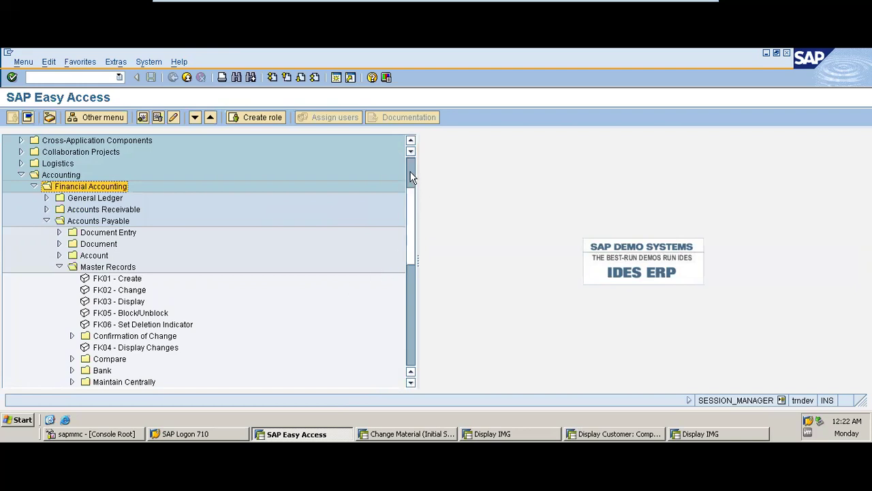
click(58, 267)
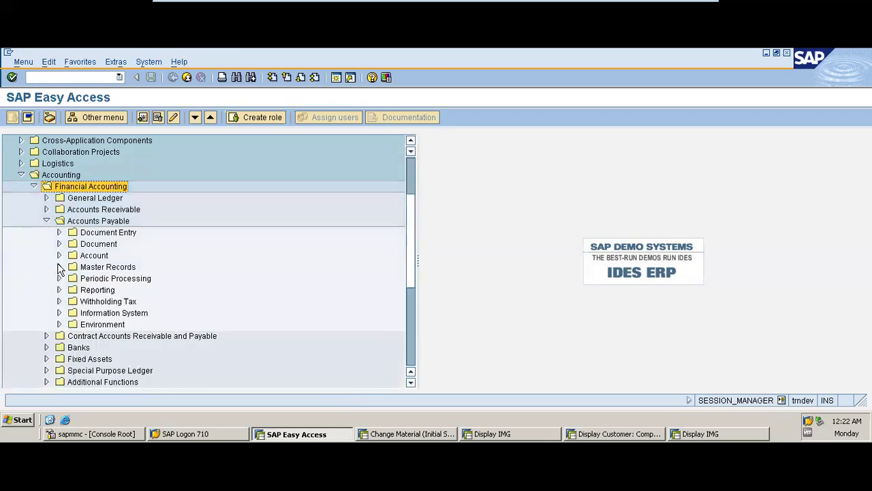
click(46, 222)
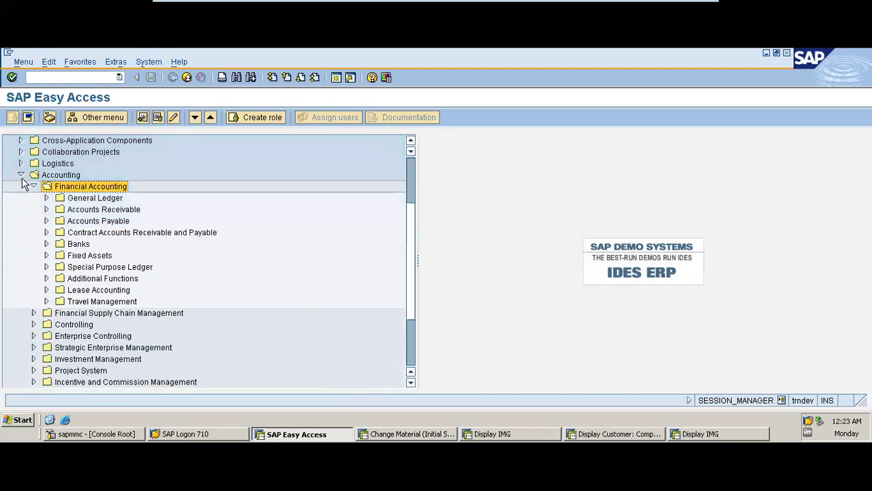
click(33, 186)
- Expand Logistics and browse the Materials Management > Material Master folders
click(21, 175)
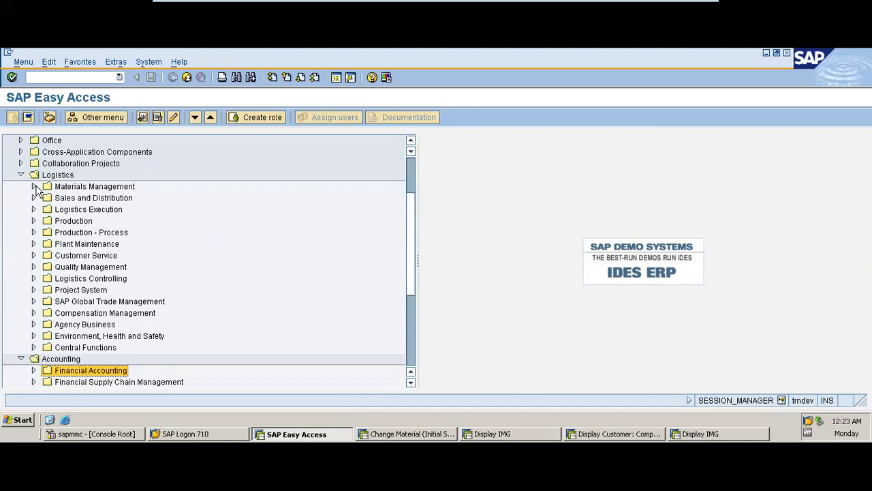
click(34, 187)
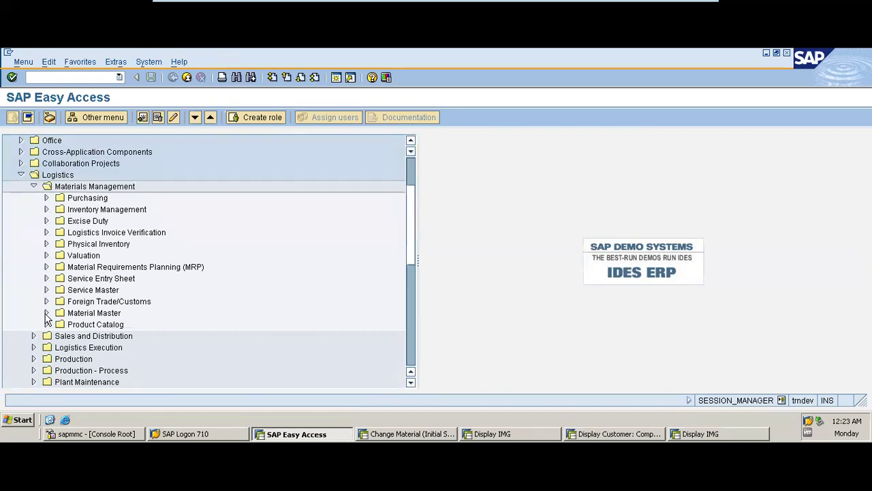
click(33, 186)
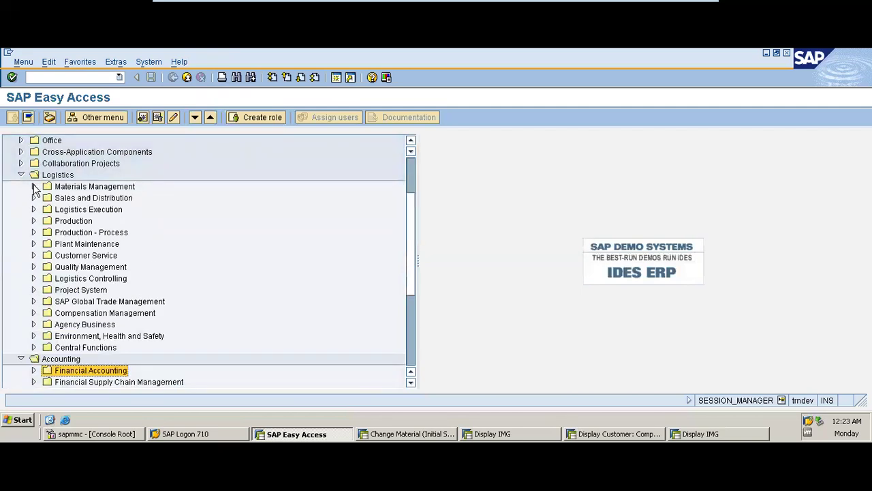
click(34, 187)
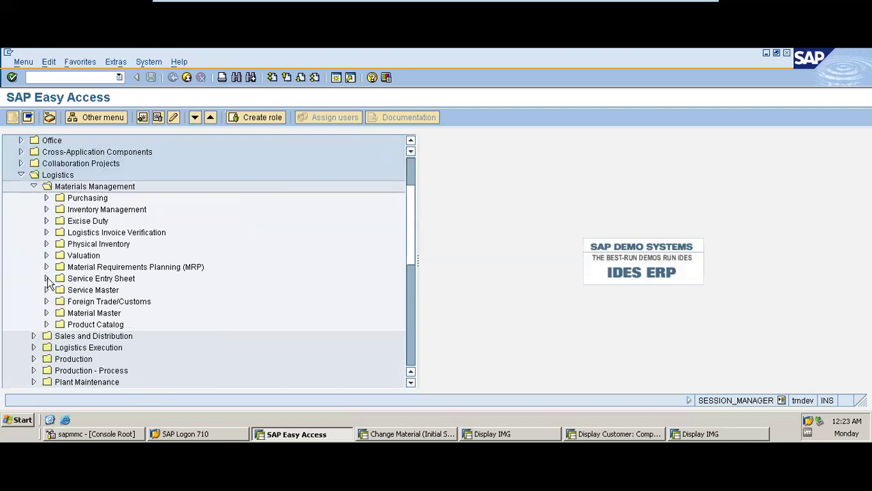
click(46, 314)
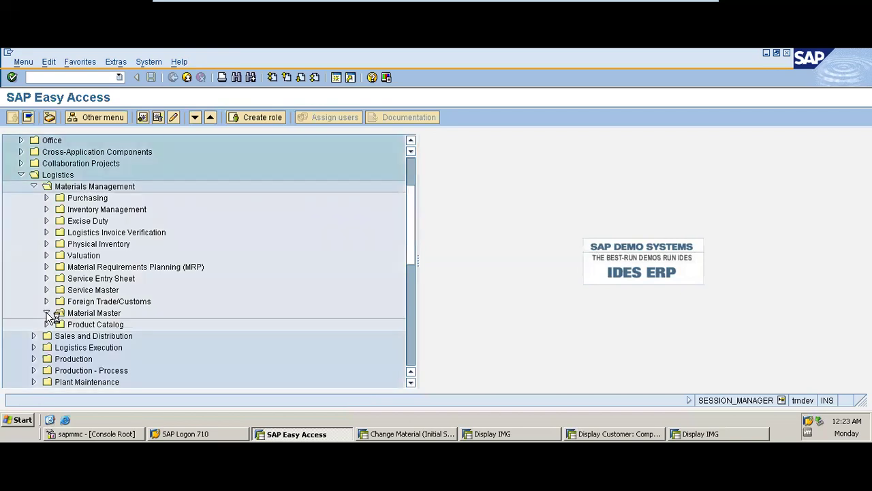
click(46, 313)
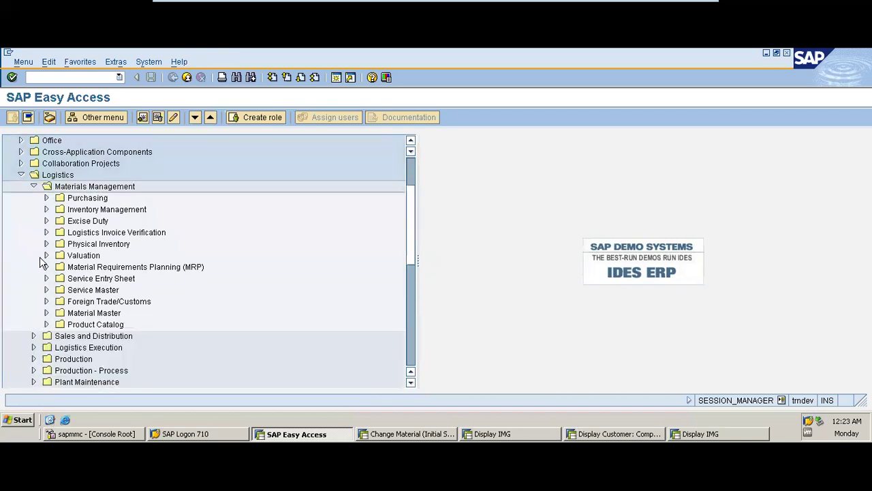
click(33, 186)
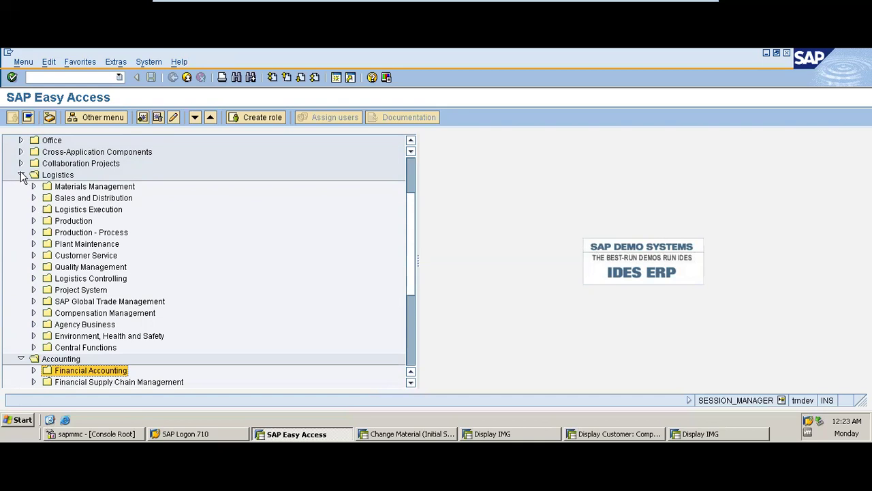
click(21, 176)
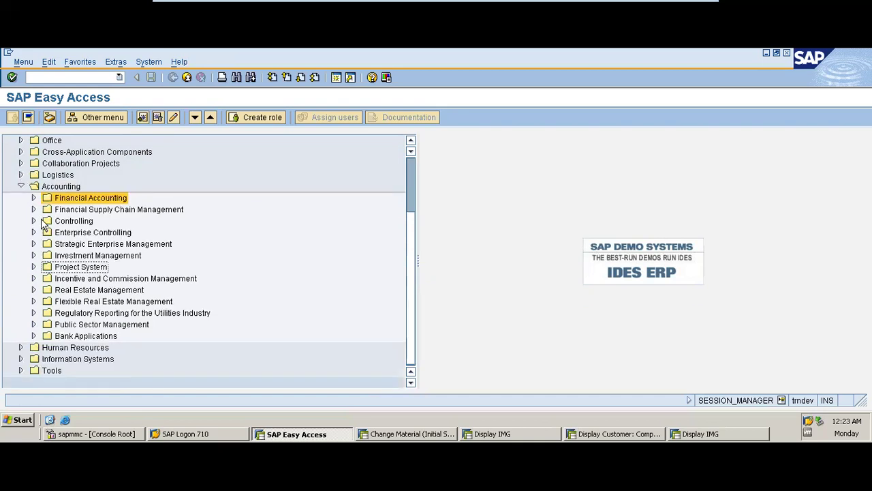
click(34, 197)
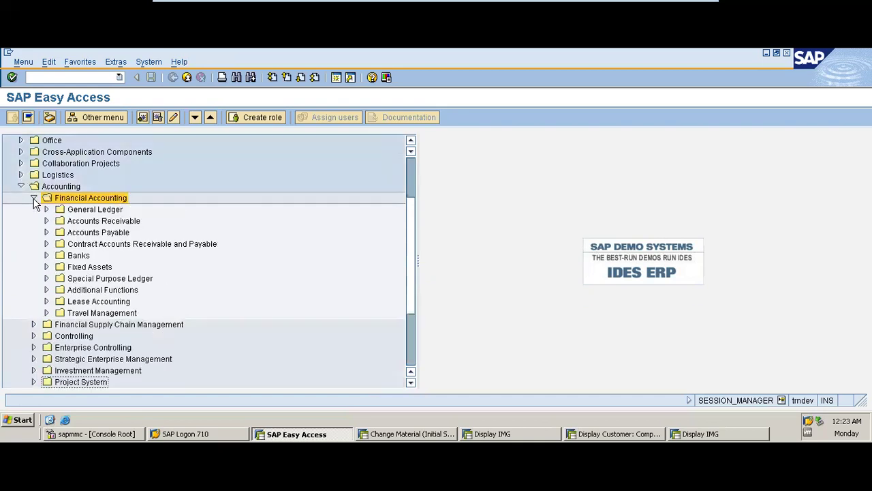
click(46, 233)
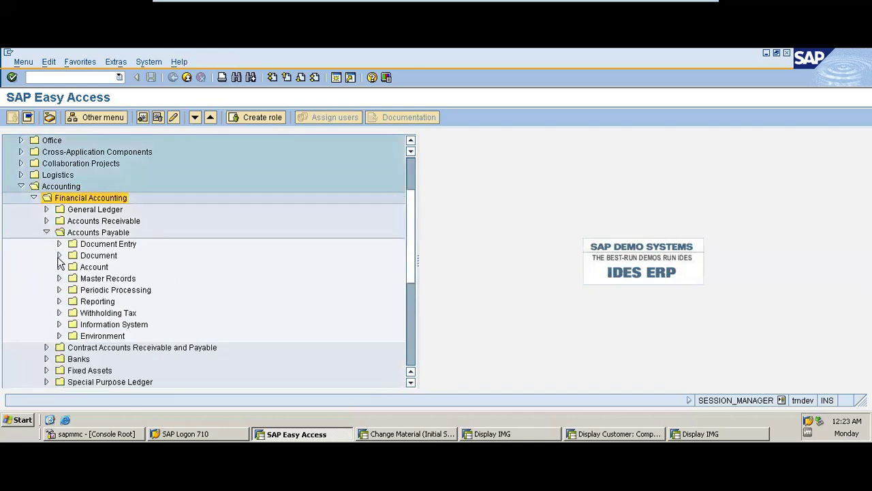
click(59, 278)
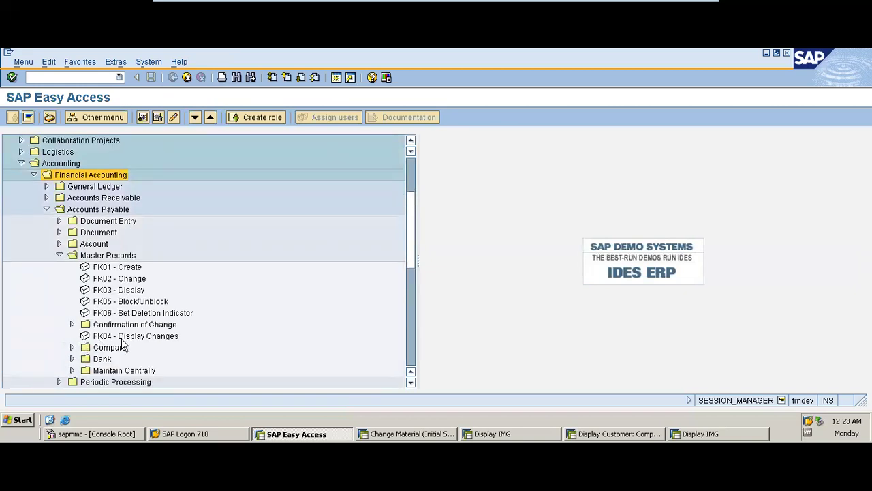
click(411, 382)
click(411, 382)
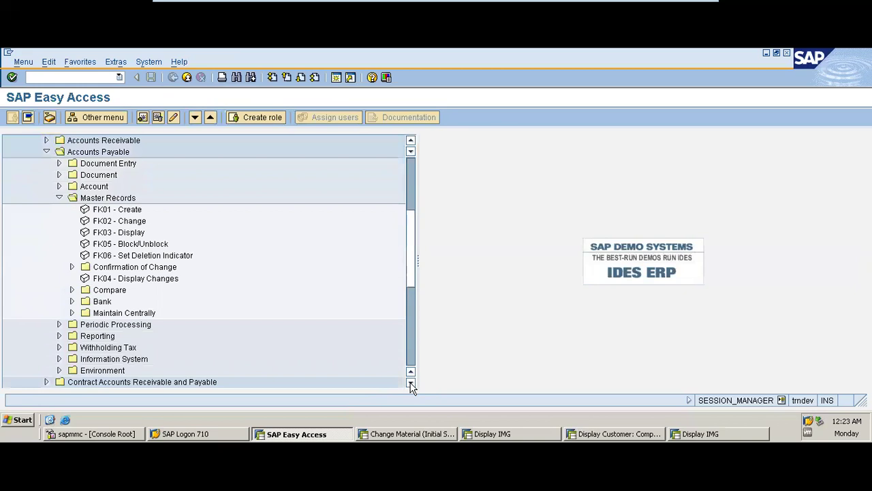
click(411, 382)
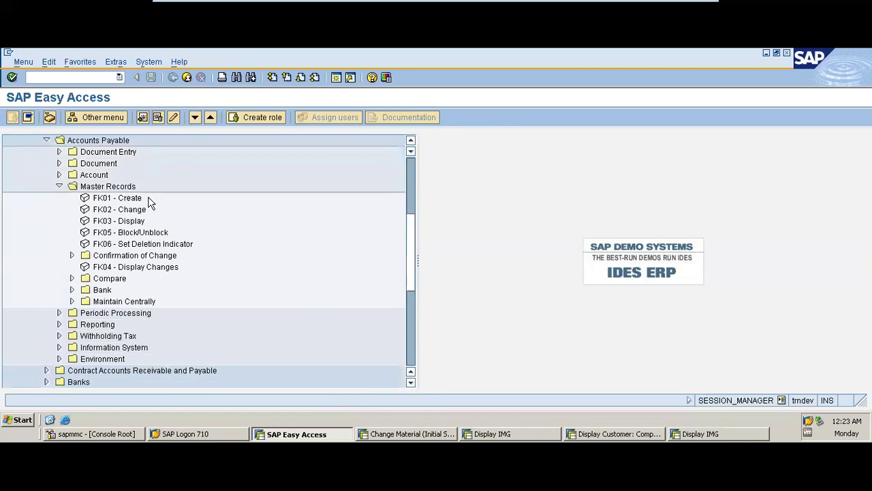
click(59, 186)
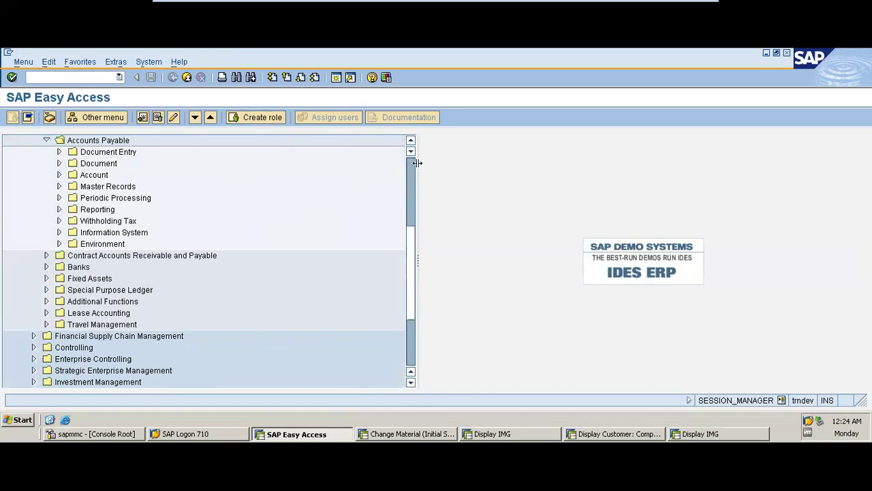
scroll(380, 177, up, 5)
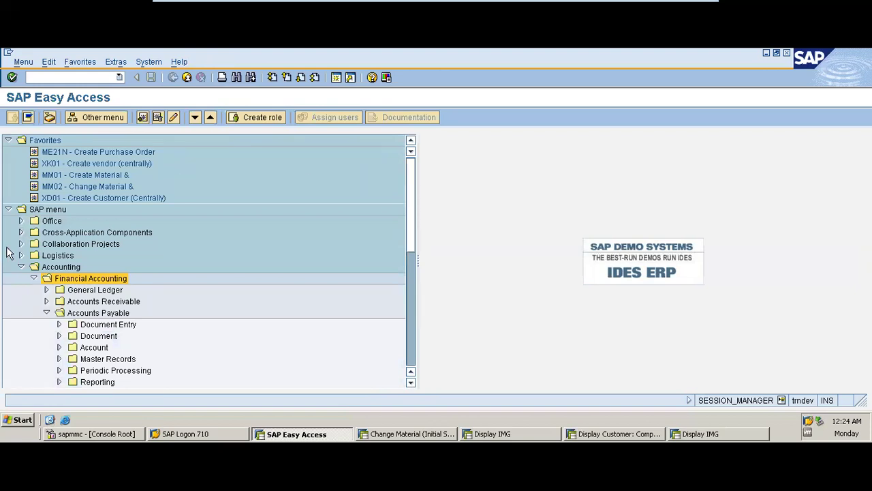
click(21, 266)
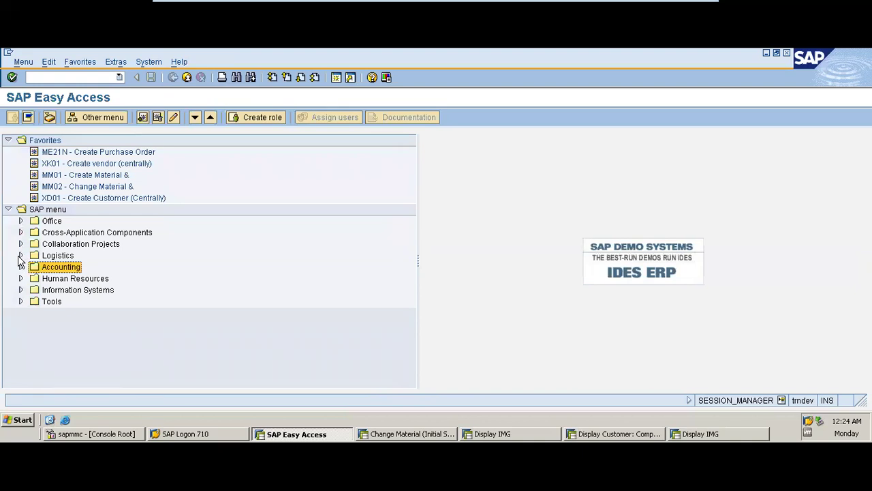
click(21, 255)
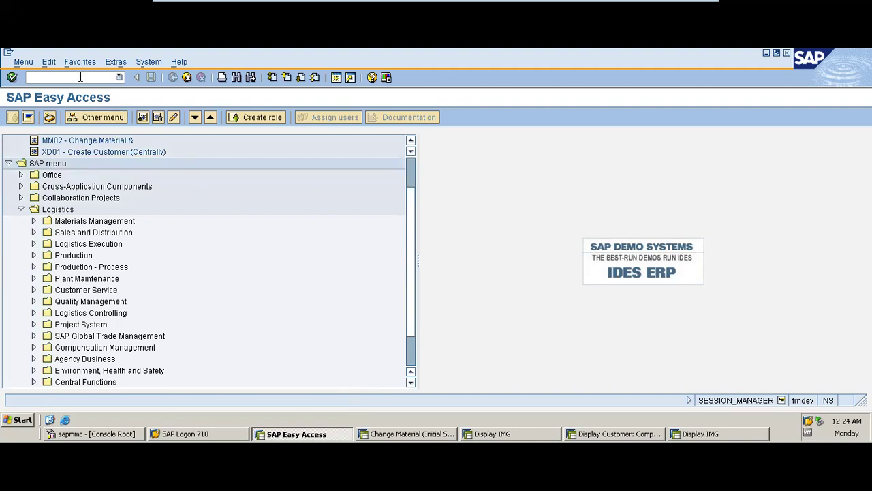
- Minimize VMware Player and show PowerPoint slide 37, Posting Vendor Invoice – FB60
click(671, 6)
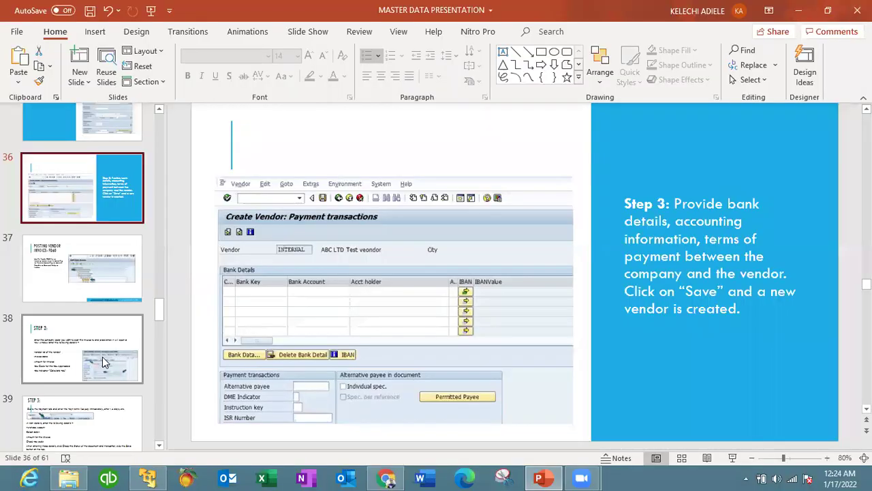
click(98, 268)
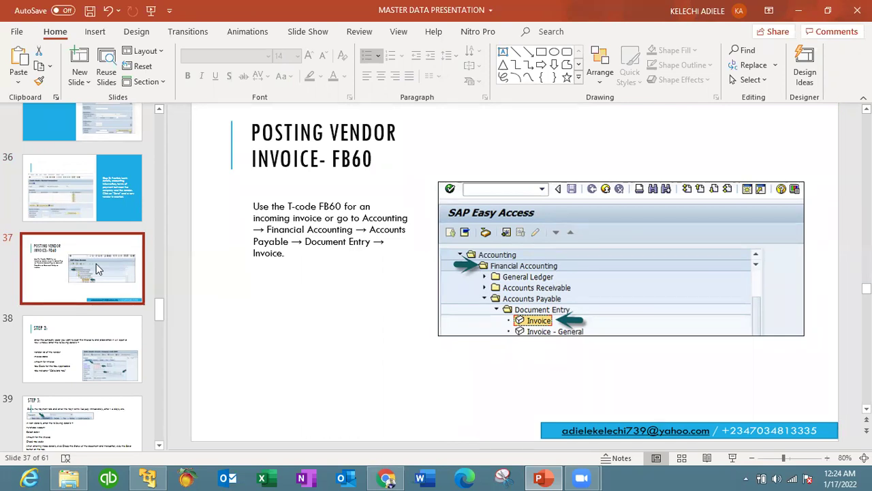
drag(162, 306, 160, 363)
click(103, 353)
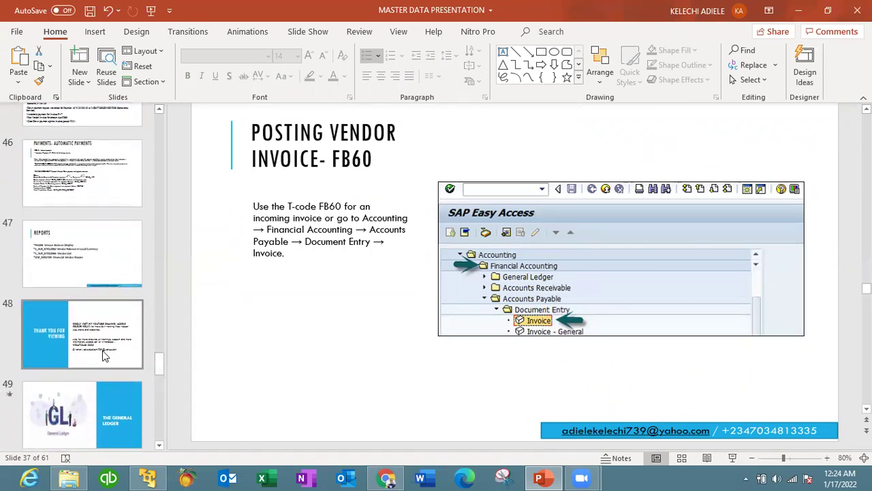